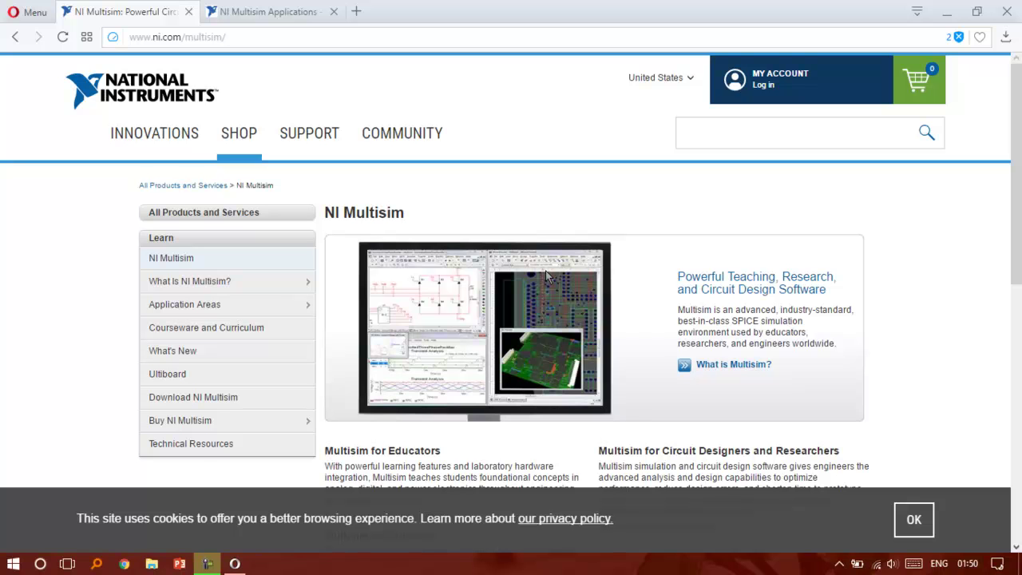
Hide the Opera window with Win+D so the desktop shows
key("super+d")
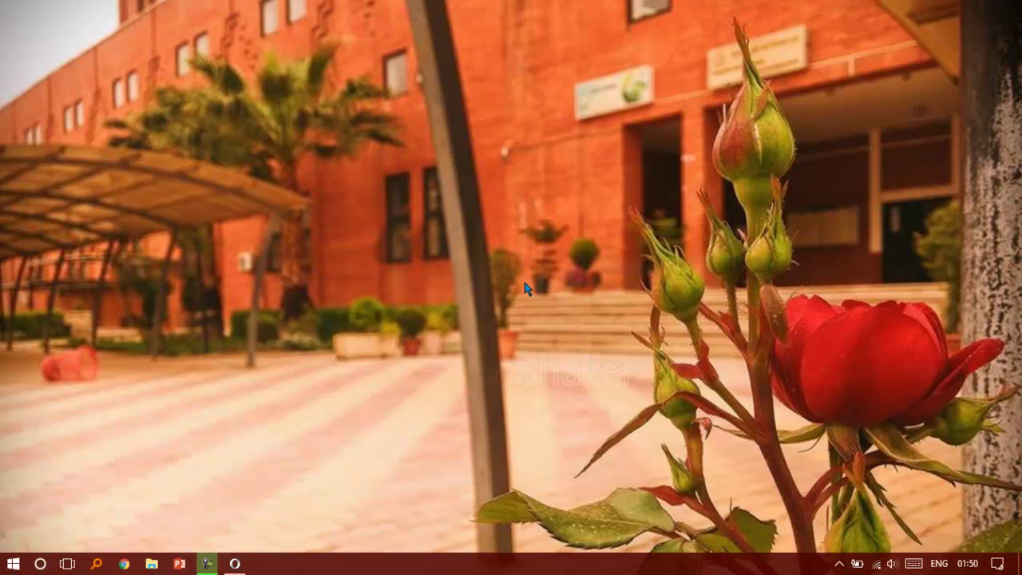
Open PowerPro > Multisim 12.0.1 > Circuit Design Suite 12.0.1 in Explorer and run setup
key("alt+Tab")
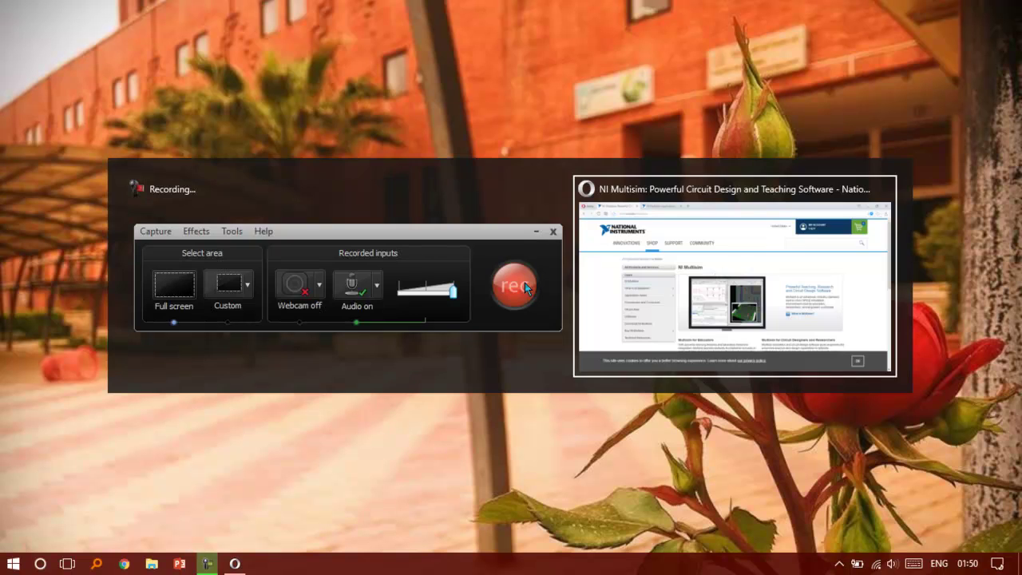
key("ctrl+super+Right")
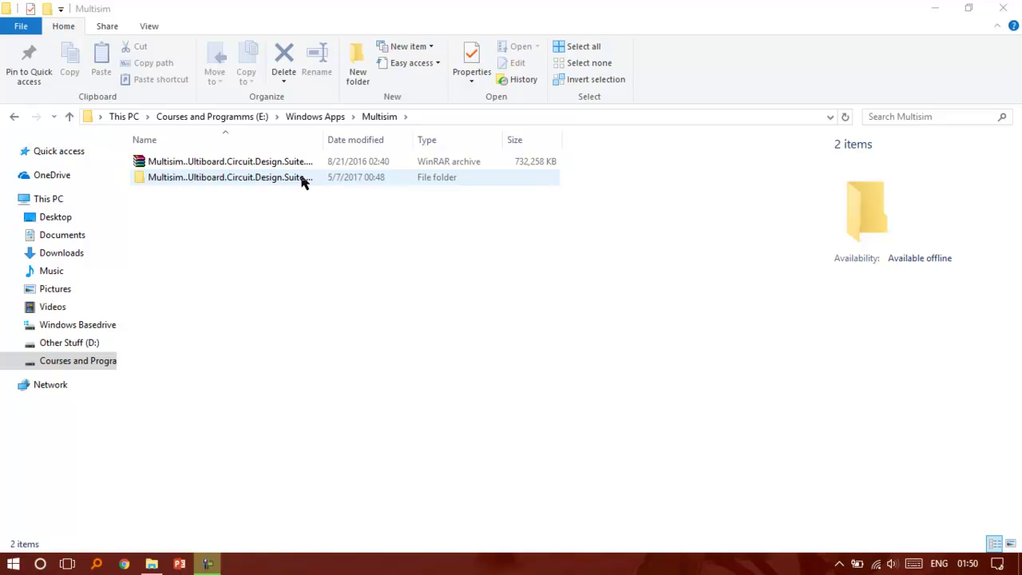
left_click(266, 163)
double_click(269, 177)
double_click(269, 172)
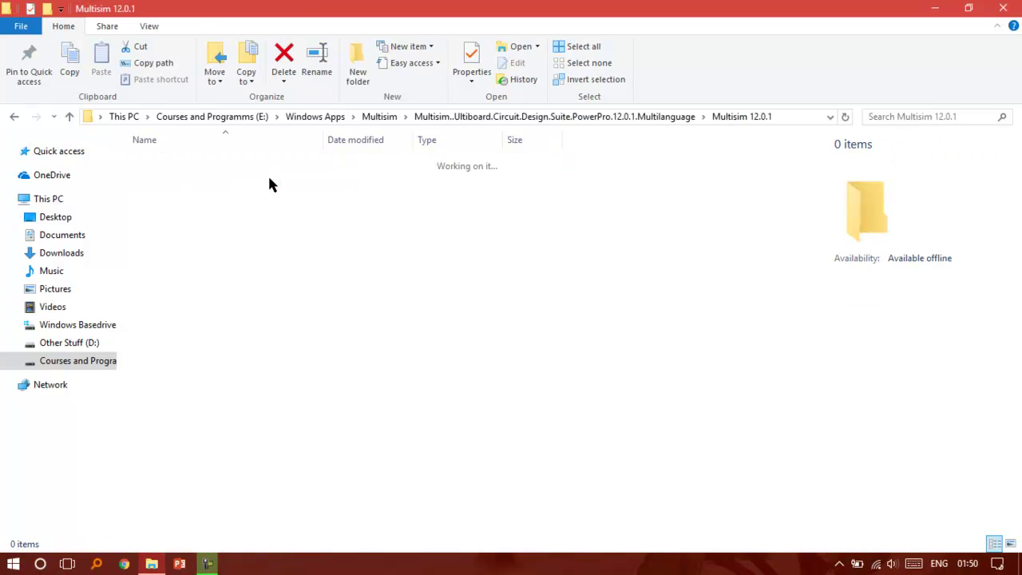
left_click(269, 172)
key("Up")
key("Return")
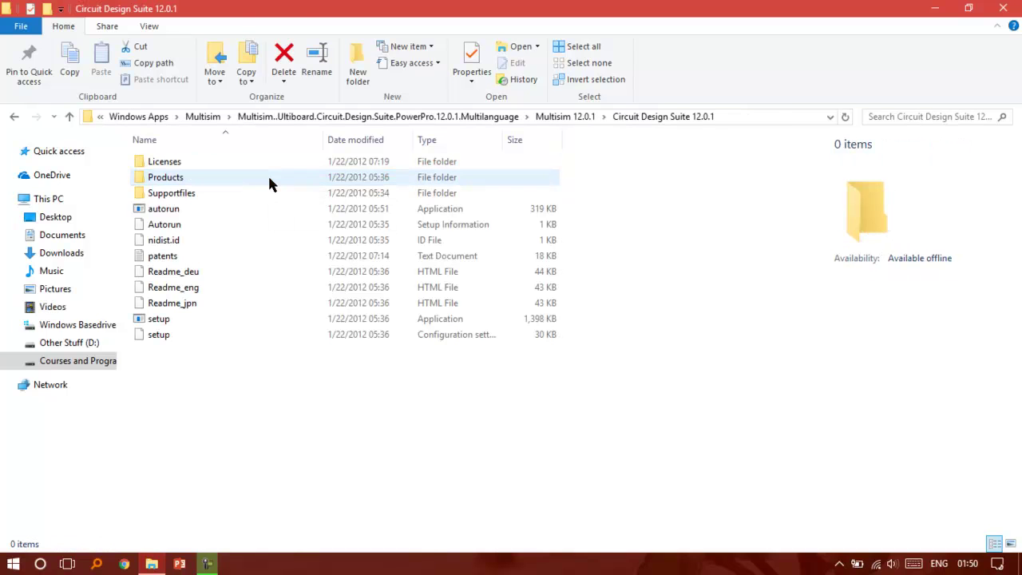
double_click(168, 318)
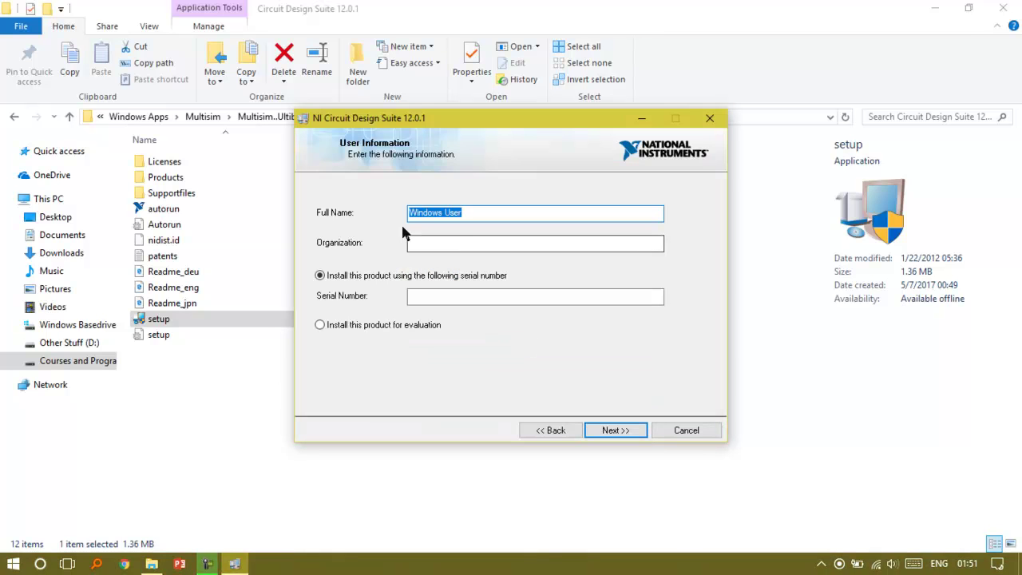
Enter the user's full name and organization, choose evaluation install, keep the default directory
type("CAE")
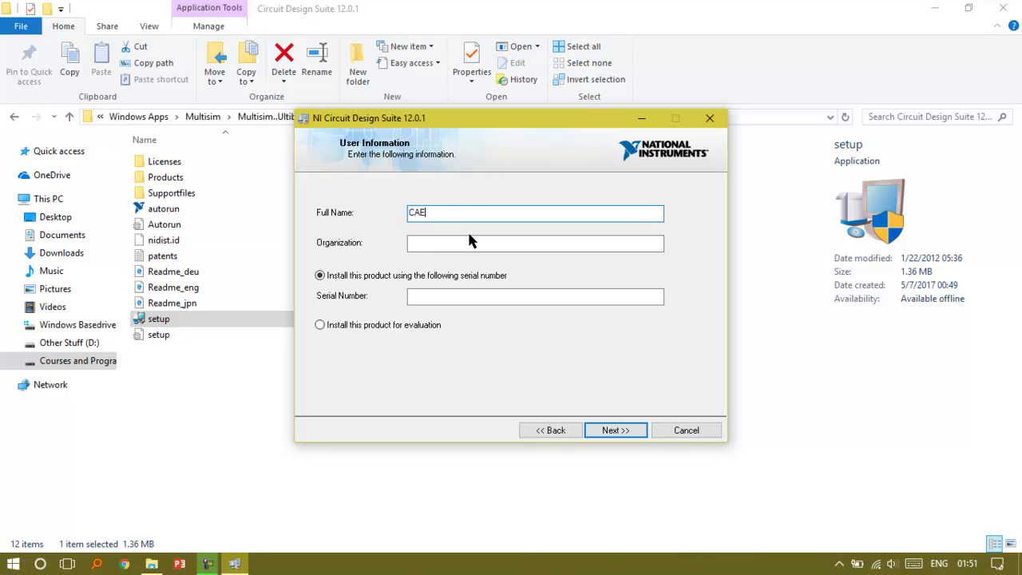
left_click(468, 241)
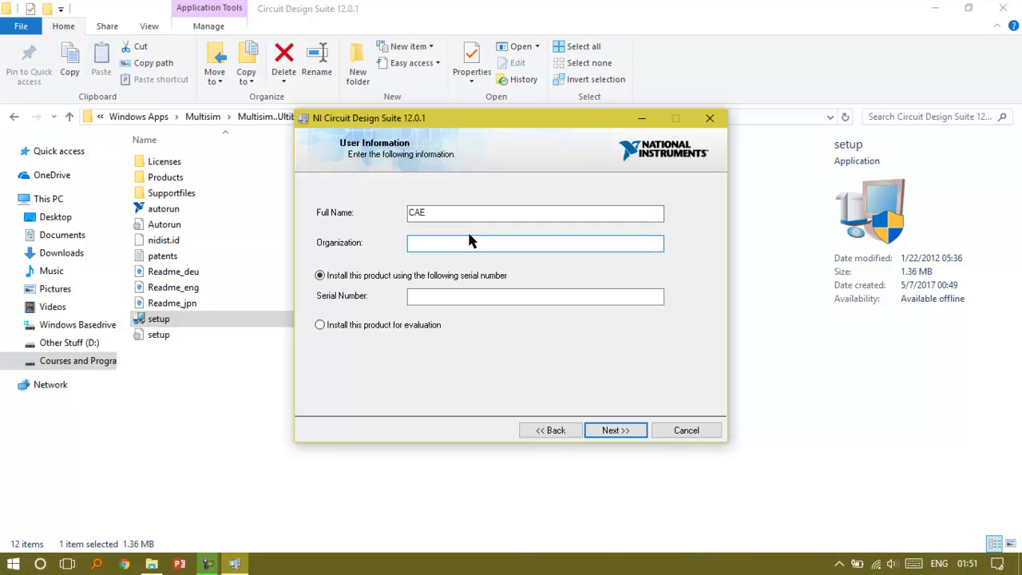
type("HAMAK")
key("Tab")
key("Tab")
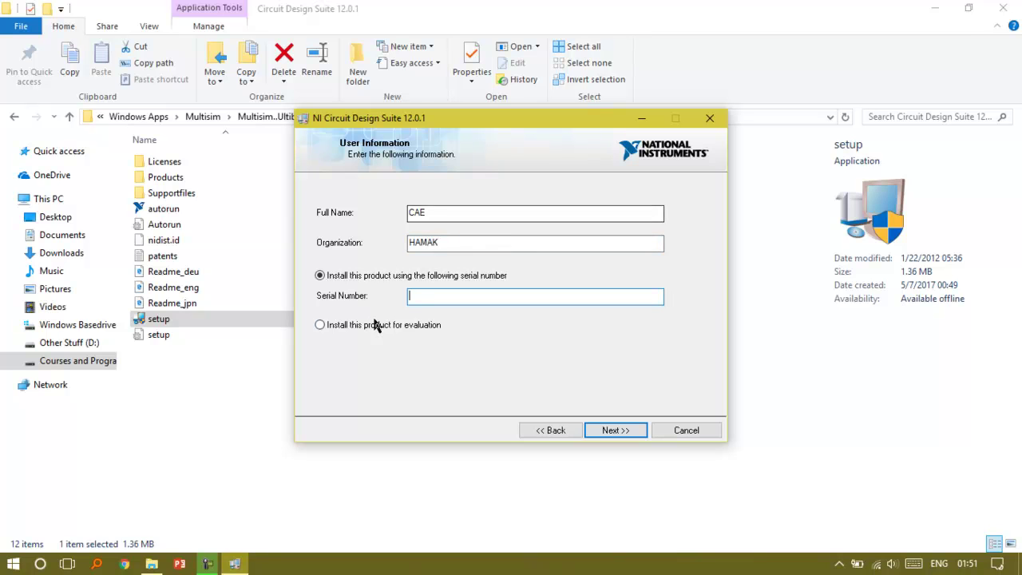
left_click(380, 326)
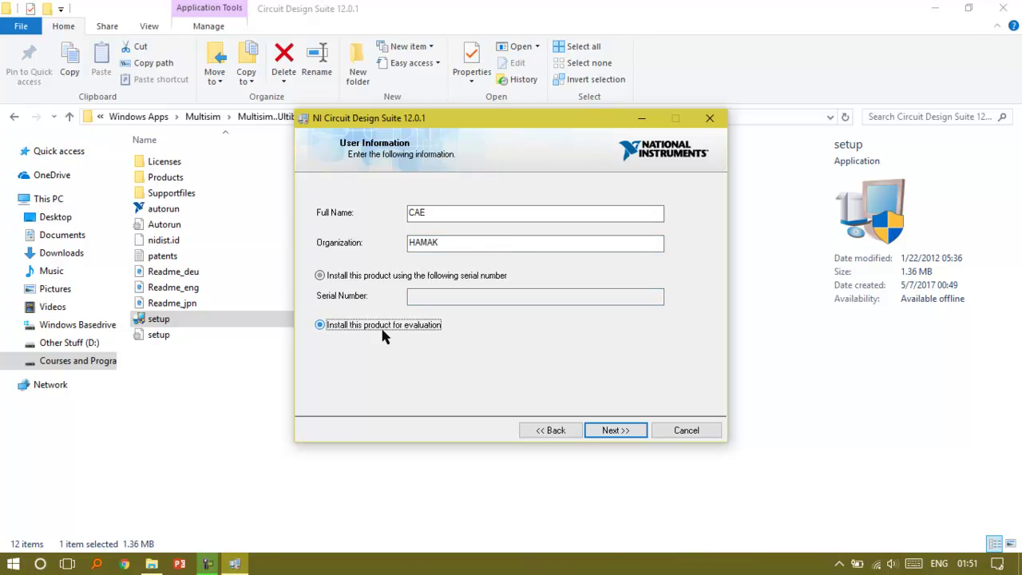
left_click(619, 435)
left_click(616, 432)
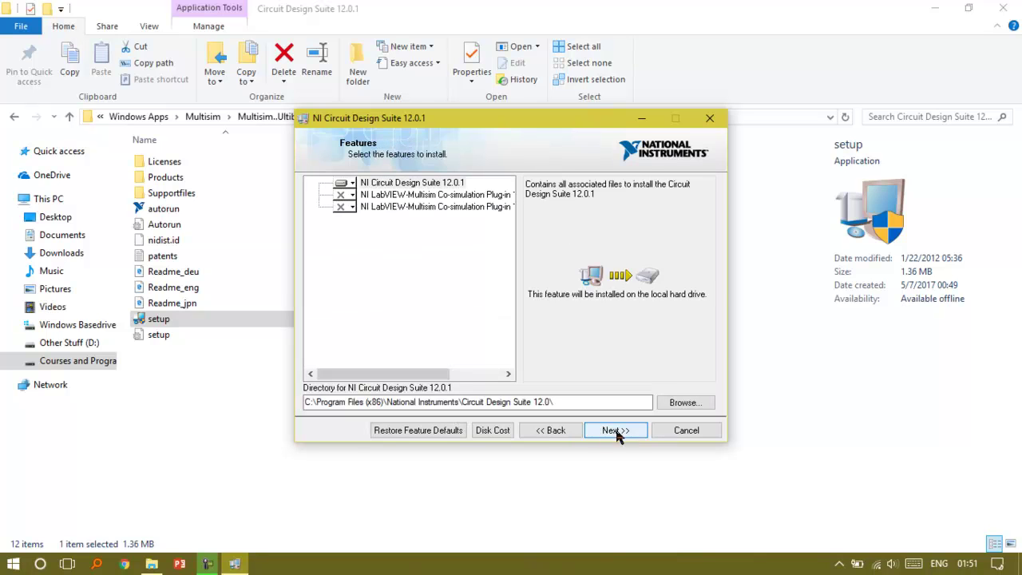
Set both LabVIEW 2011 and 2012 co-simulation plug-ins to install to a local drive
left_click(414, 195)
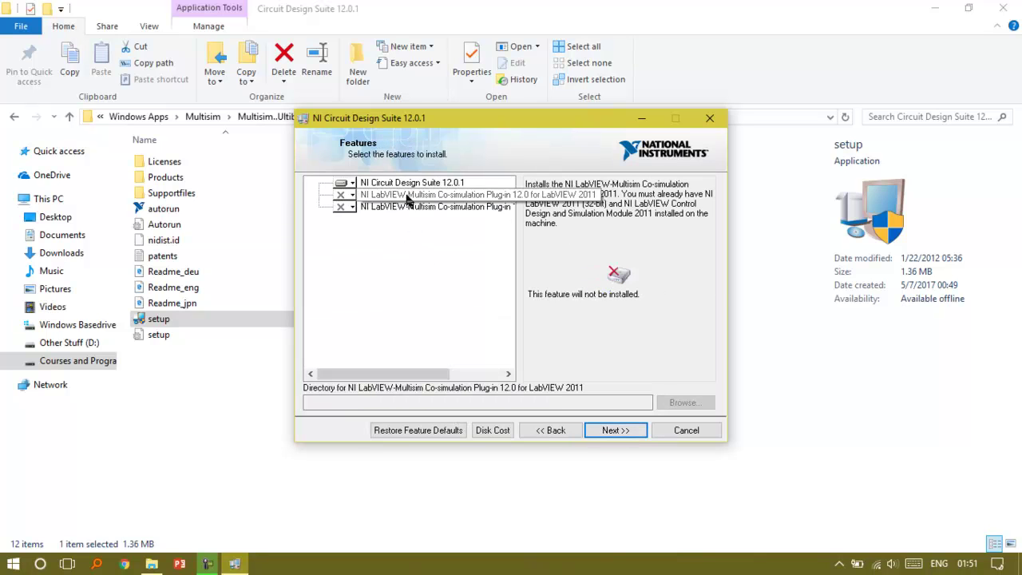
left_click(355, 199)
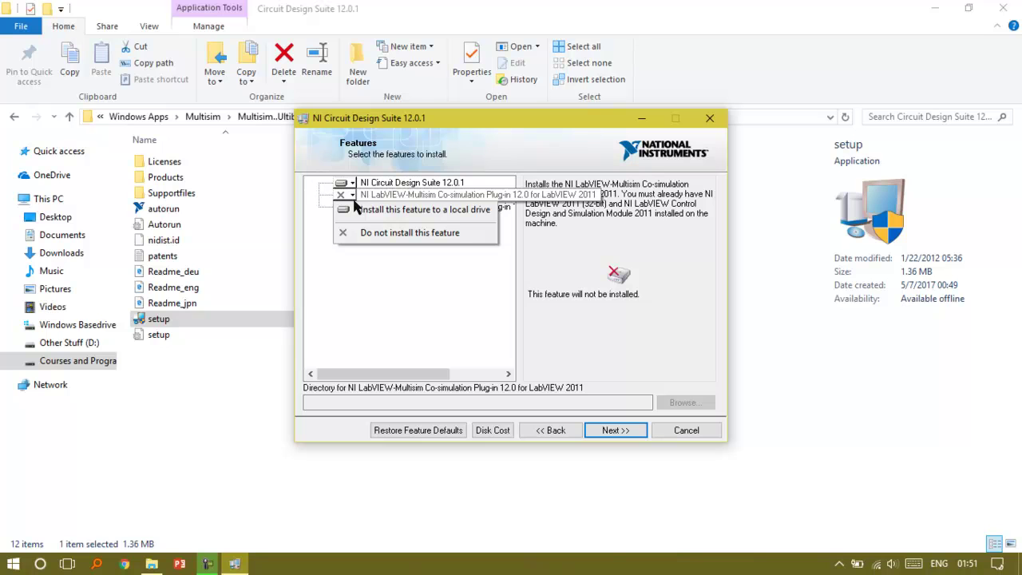
left_click(363, 213)
left_click(352, 206)
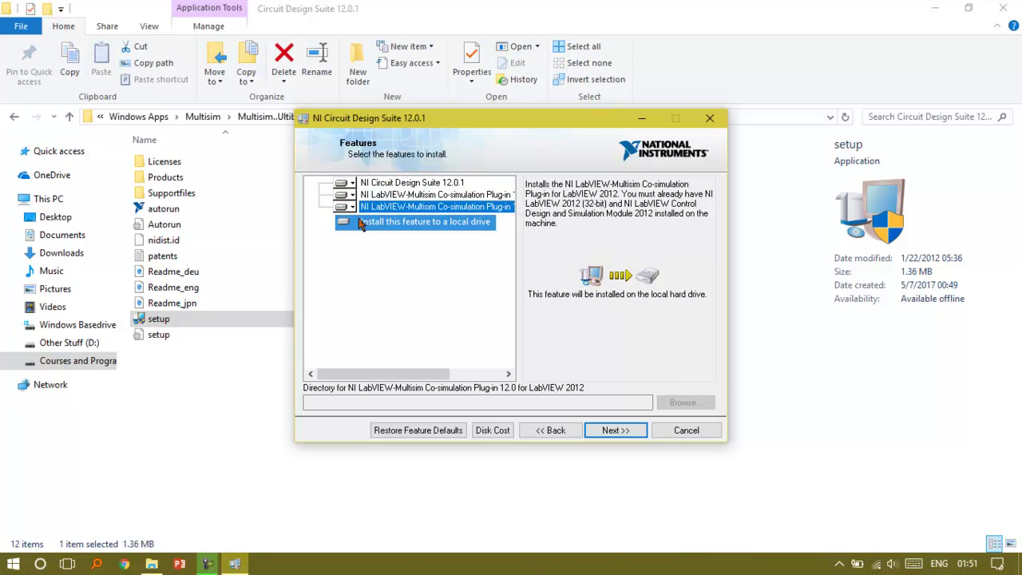
left_click(391, 221)
Pass the product notifications step with update searching turned off
left_click(611, 431)
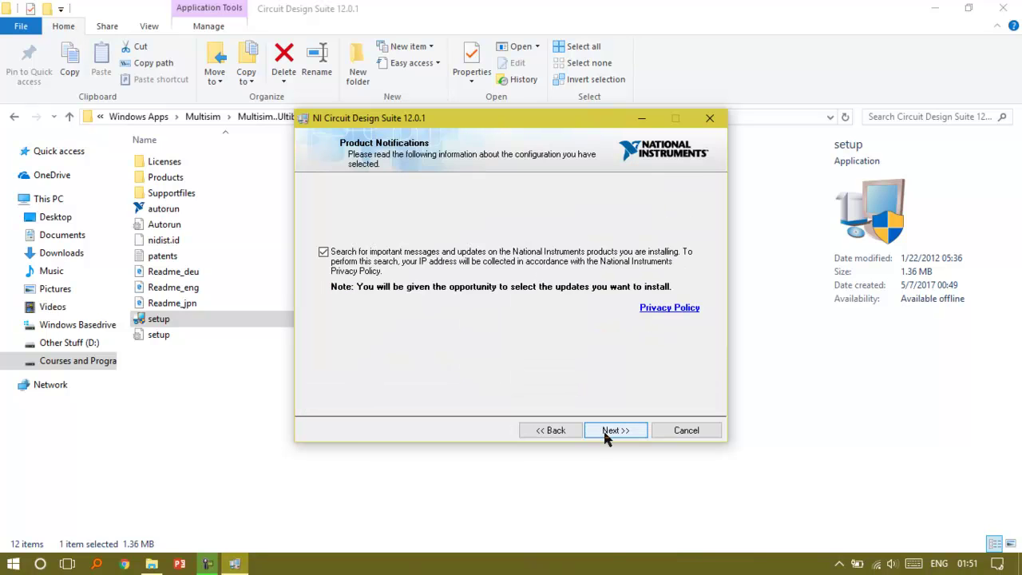
left_click(361, 256)
left_click(612, 431)
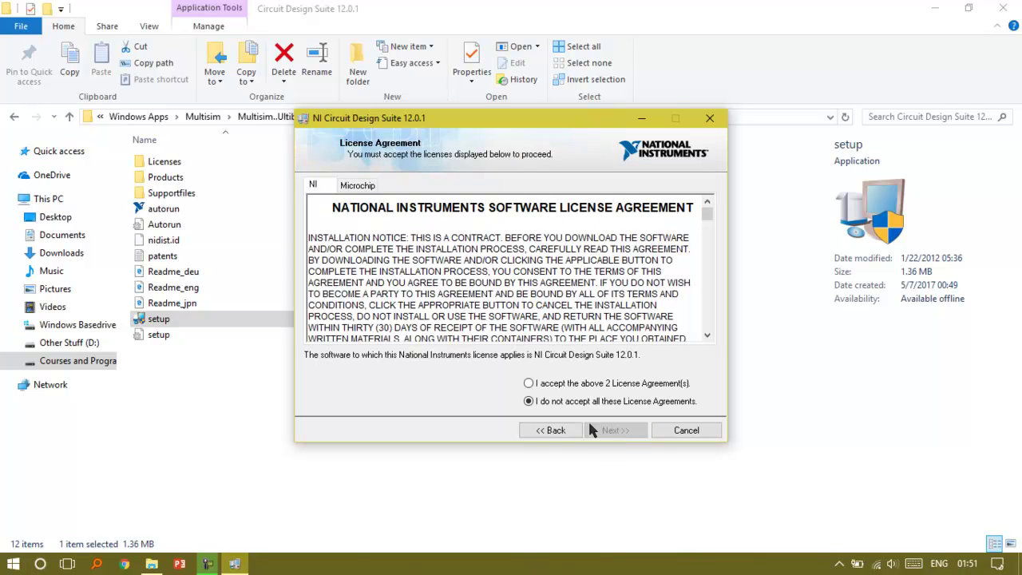
Accept both license agreements and start the Circuit Design Suite 12.0.1 installation
scroll(496, 292, "down", 1)
left_click_drag(482, 295, 597, 319)
left_click(563, 384)
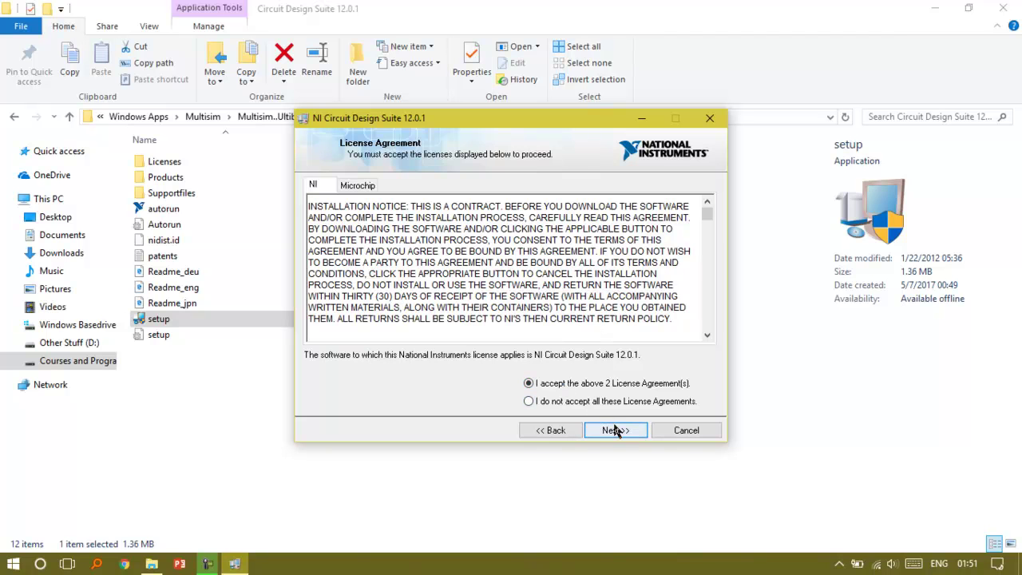
left_click(615, 431)
left_click(615, 431)
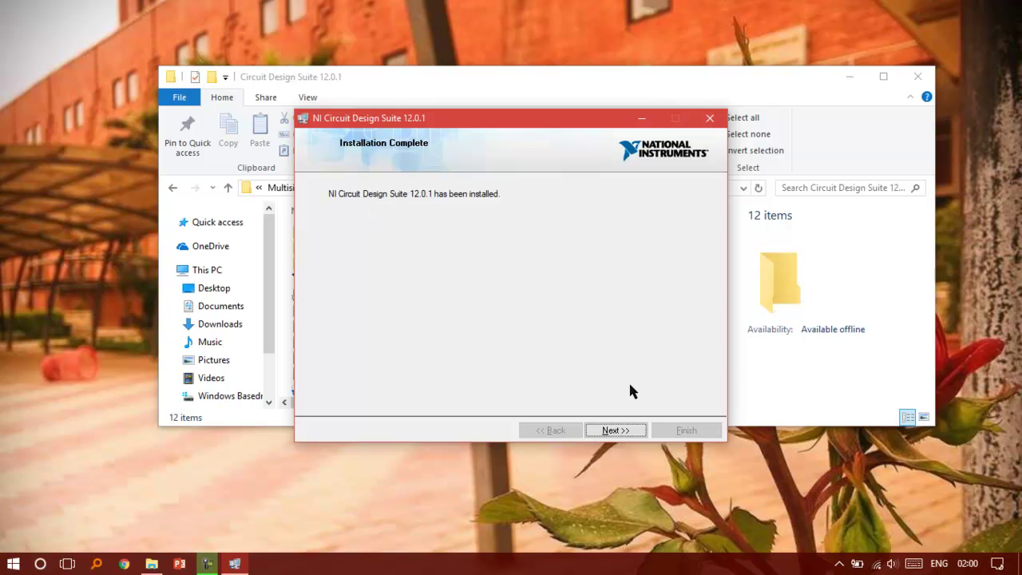
Close the finished installer, maximize Explorer, run regedit from Win+R, and dismiss the dialog
left_click(619, 431)
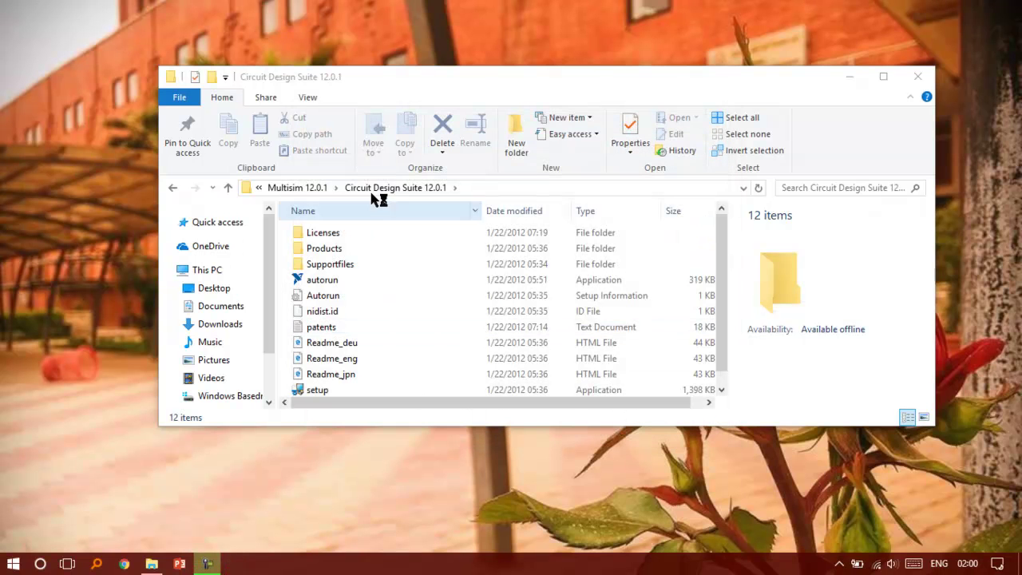
double_click(459, 79)
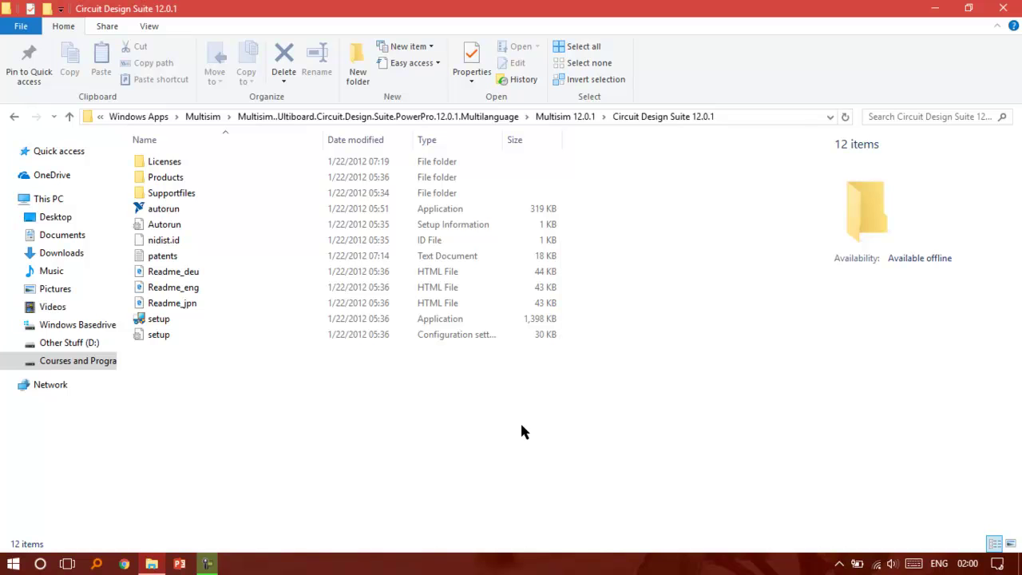
key("super+r")
type("regedit")
key("Return")
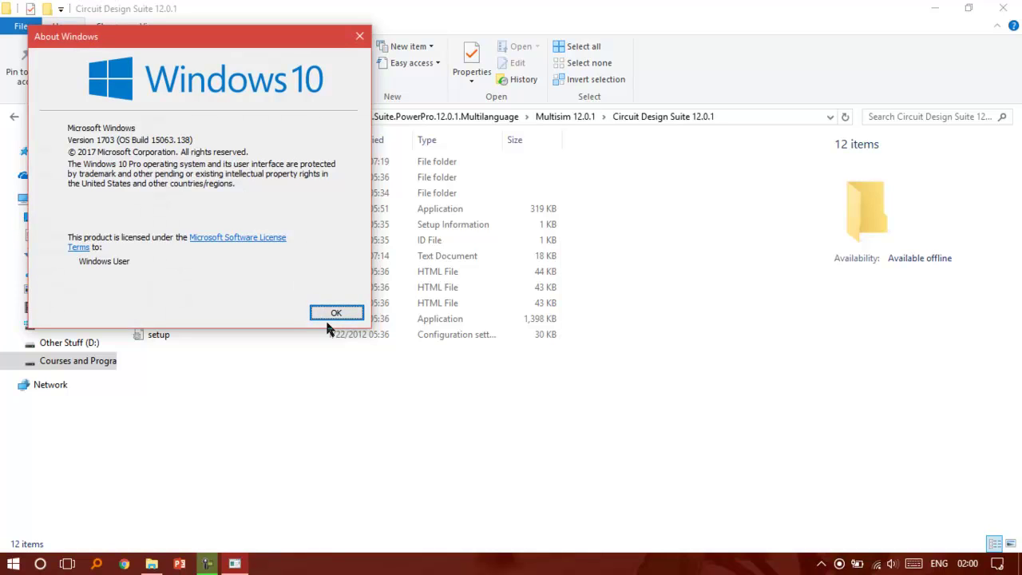
left_click(333, 315)
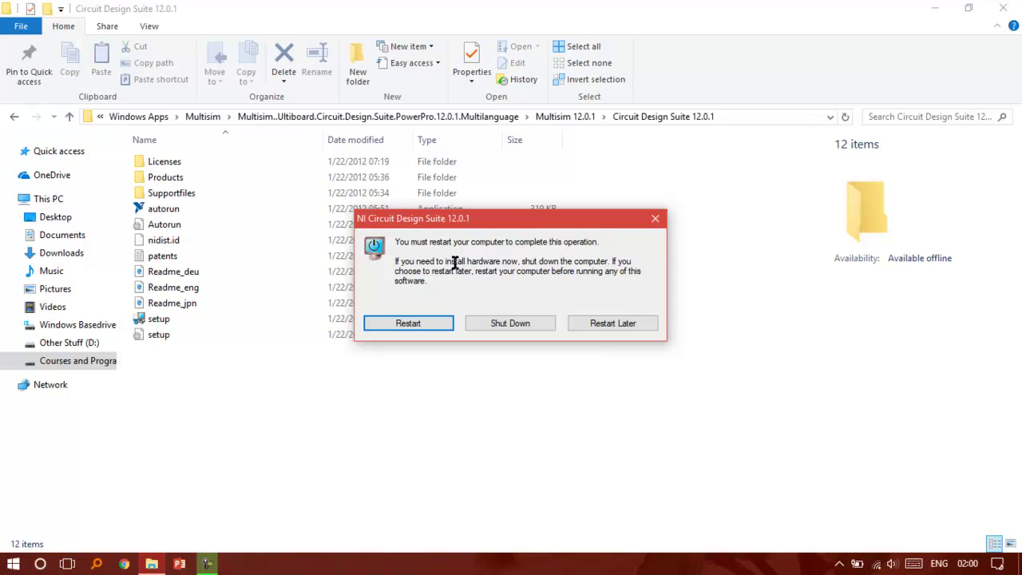
Postpone the restart and run the NI License Activator as administrator from its folder
left_click(603, 334)
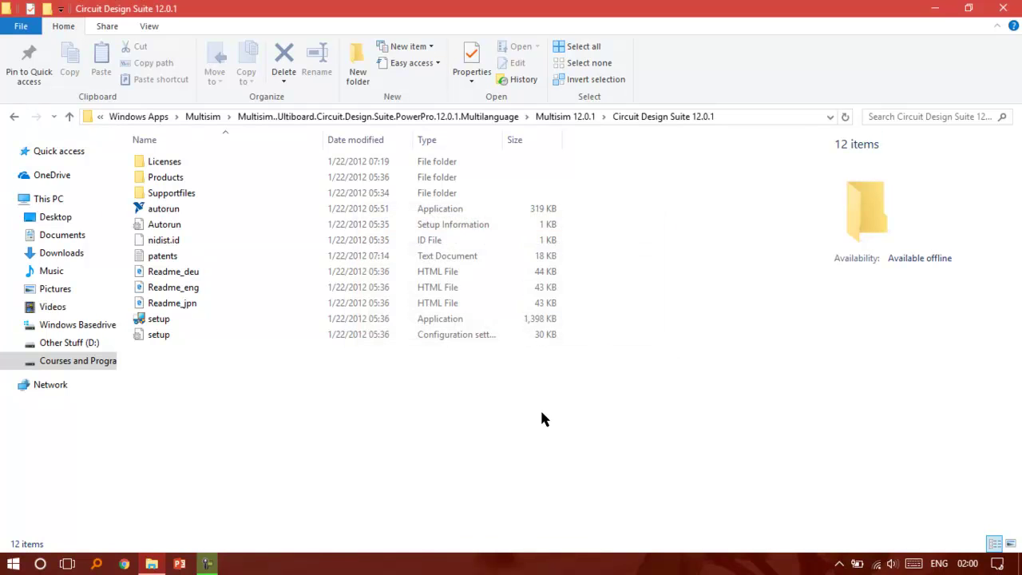
key("alt+Left")
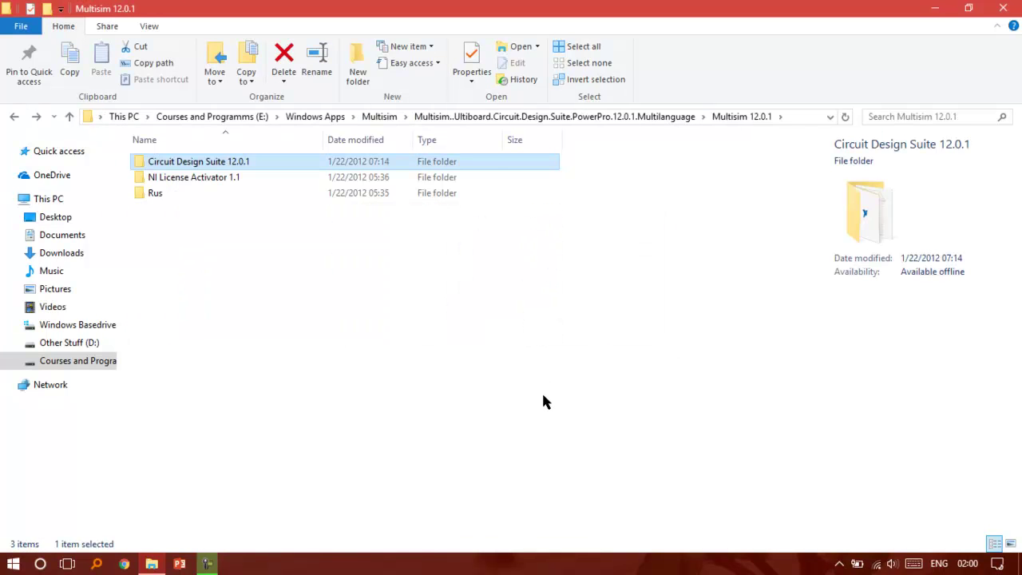
key("Down")
key("Down")
key("Up")
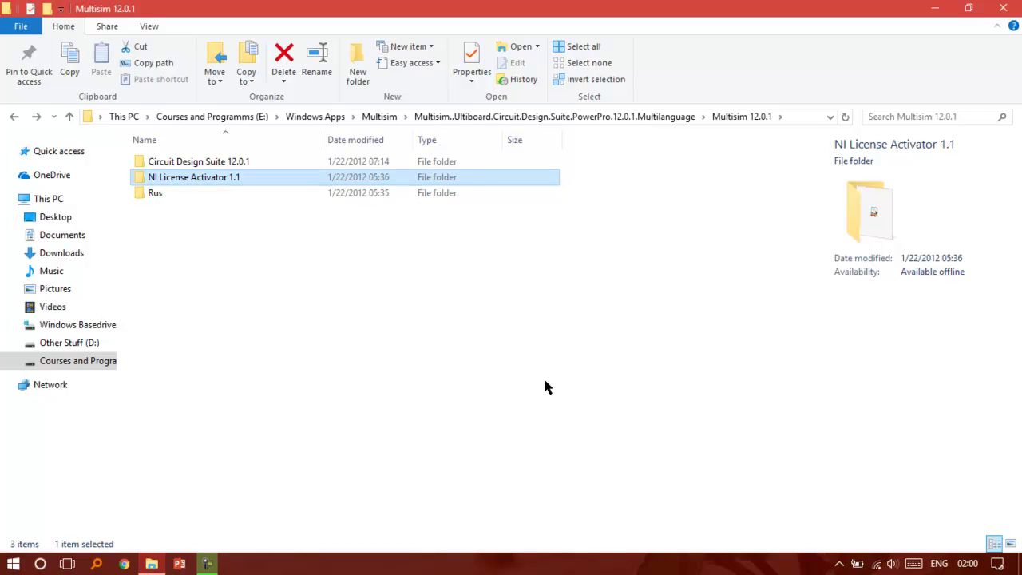
key("Return")
key("Down")
key("Return")
key("shift+F10")
key("Down")
key("Return")
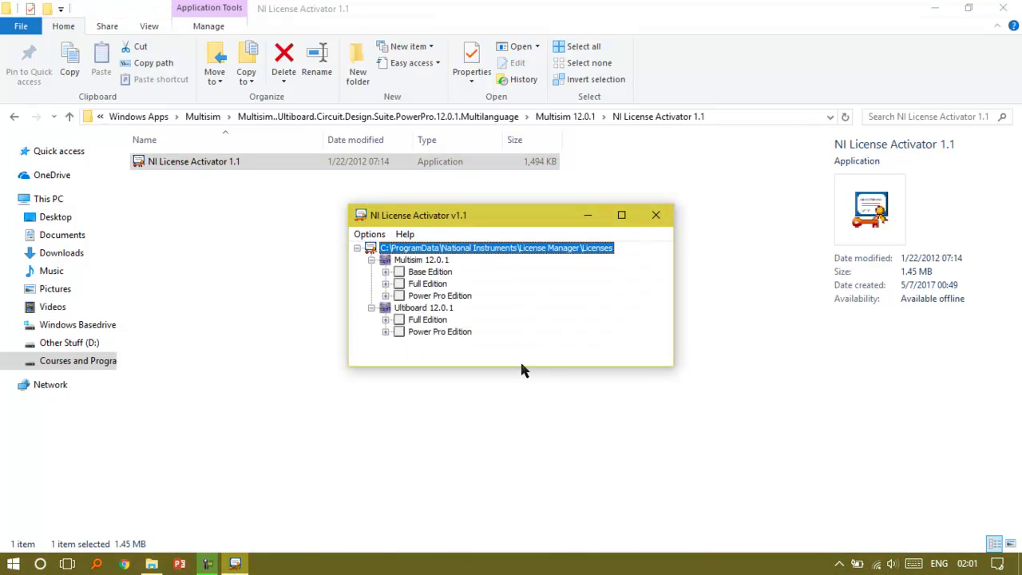
Activate Multisim Base, Full and Power Pro, and Ultiboard Full and Power Pro editions
right_click(401, 275)
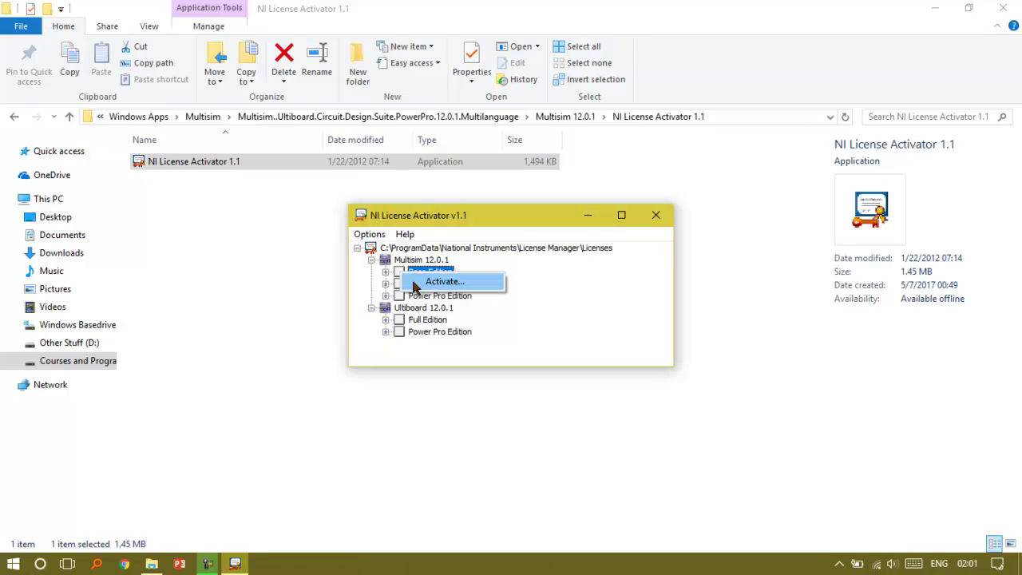
left_click(431, 281)
right_click(403, 285)
left_click(439, 293)
right_click(402, 297)
left_click(423, 305)
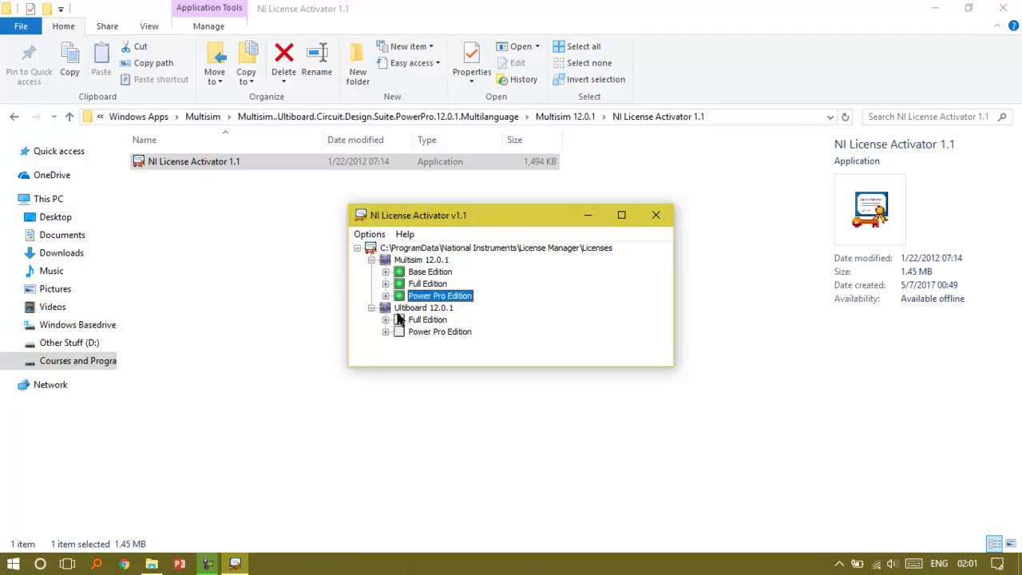
right_click(399, 321)
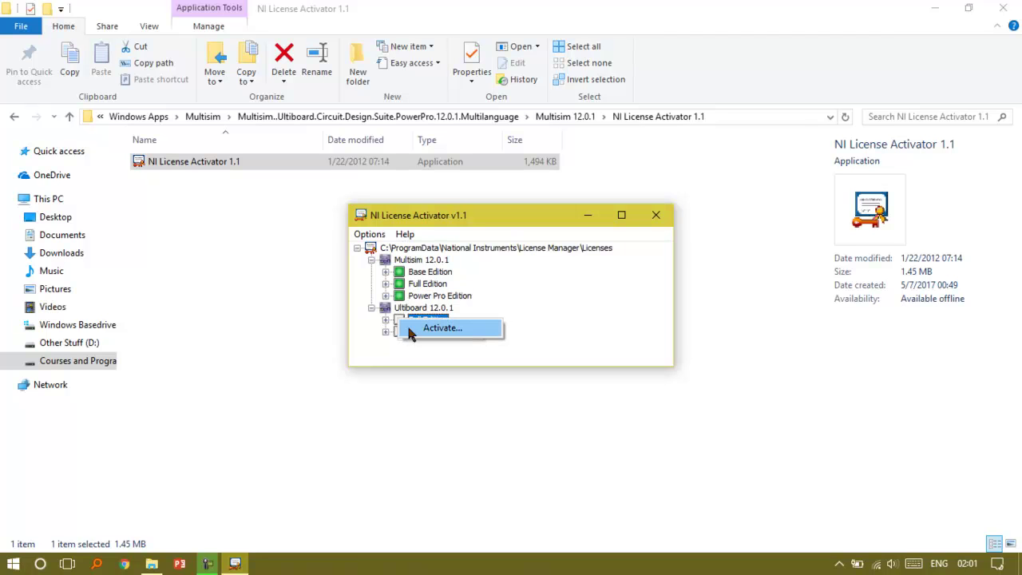
left_click(417, 328)
right_click(397, 331)
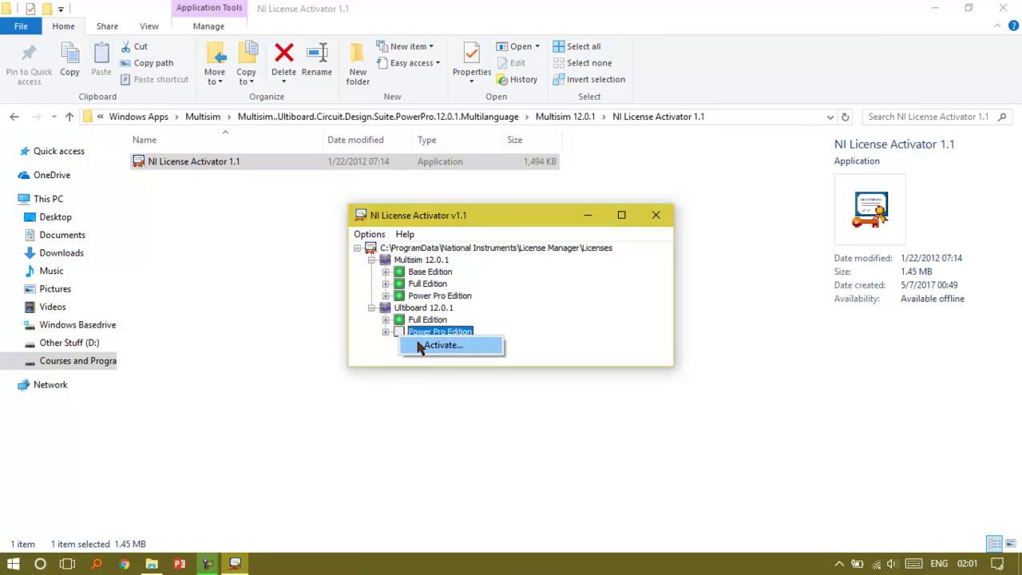
left_click(439, 345)
Move the activator window, view Help > About, then close the version information
left_click_drag(486, 222, 432, 206)
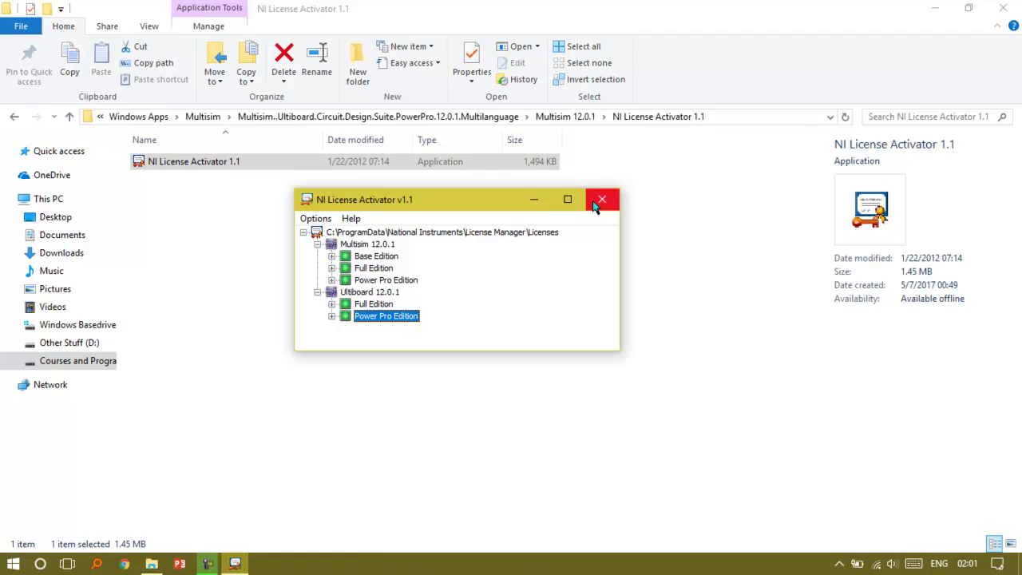
left_click(315, 218)
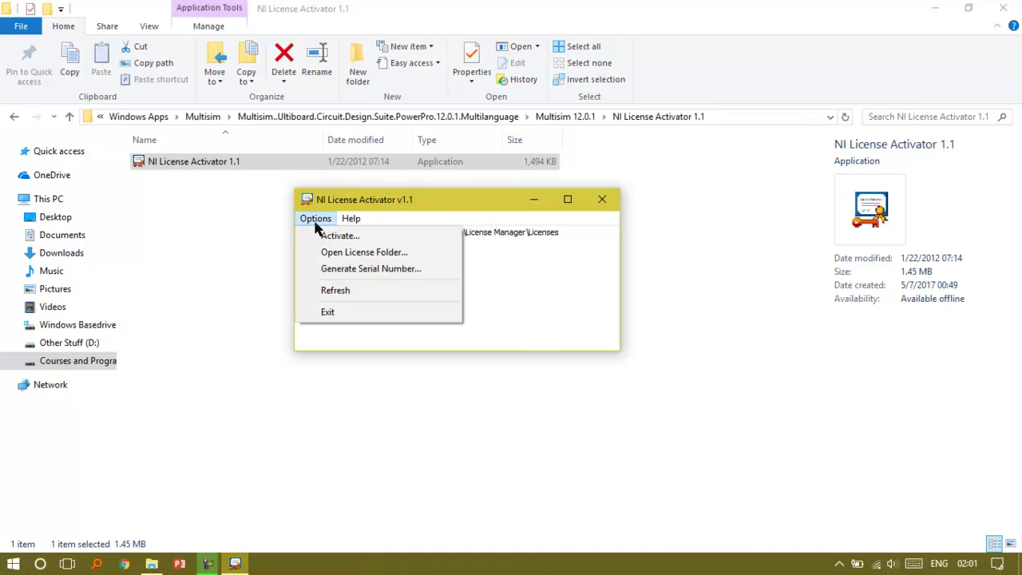
left_click(360, 234)
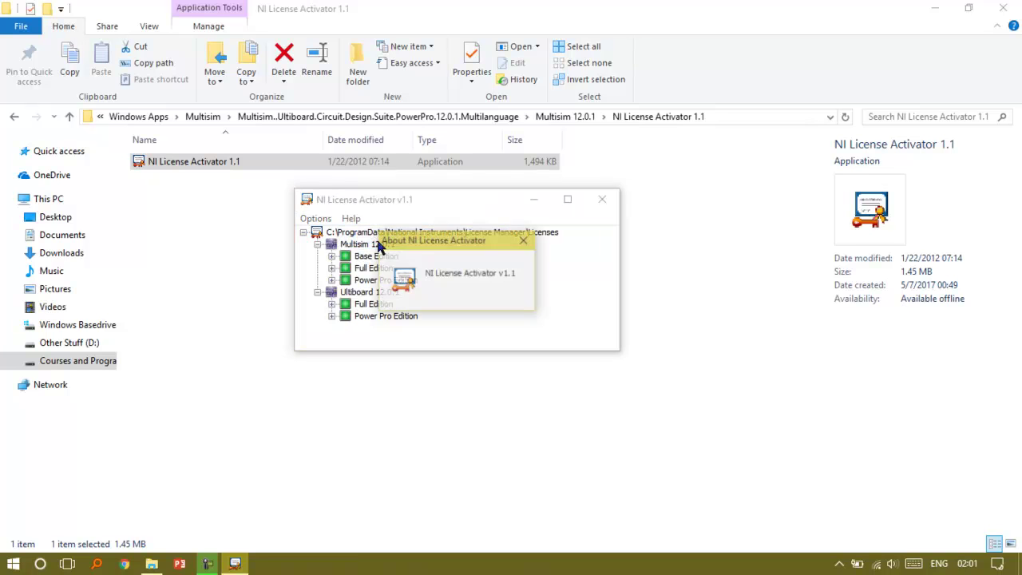
left_click(523, 240)
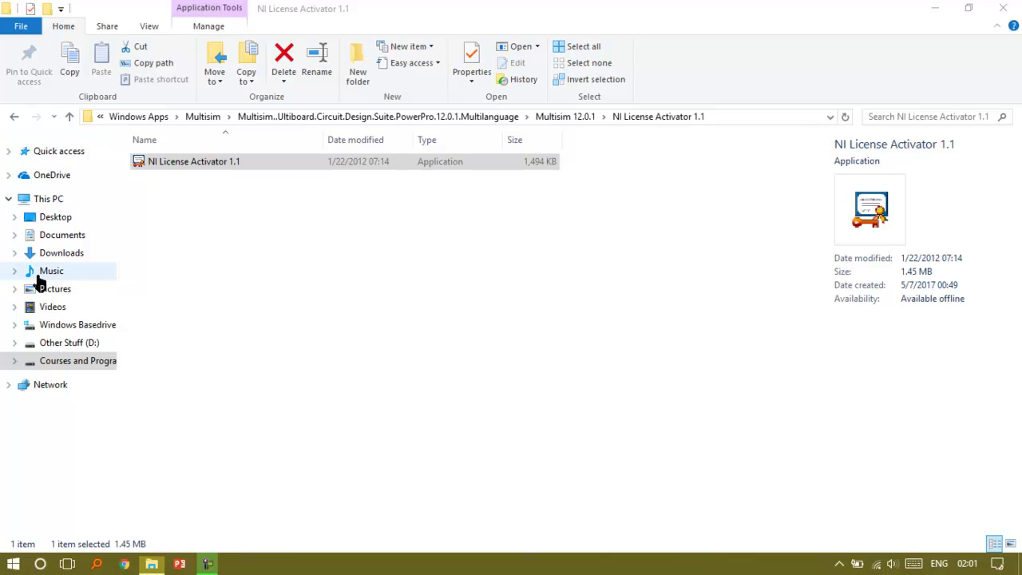
Launch Multisim 12.0 from Start's Recently added apps and minimize the Explorer window
key("super")
left_click(13, 179)
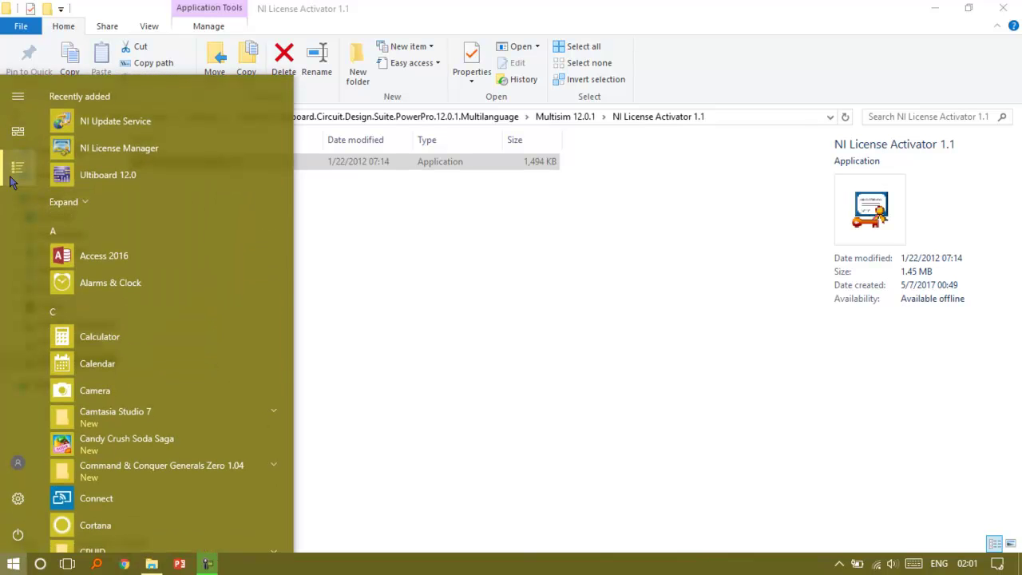
left_click(109, 210)
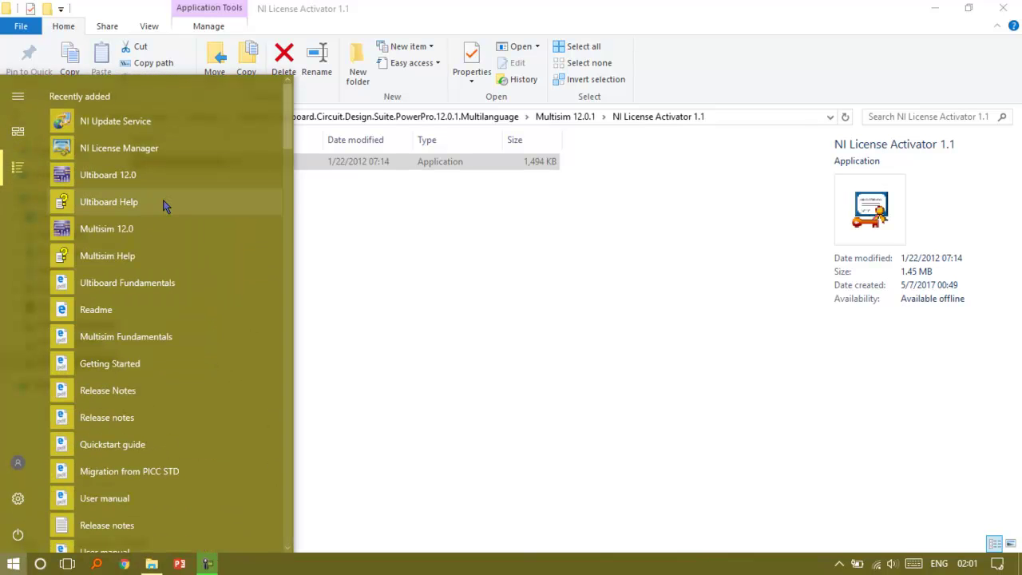
left_click(149, 228)
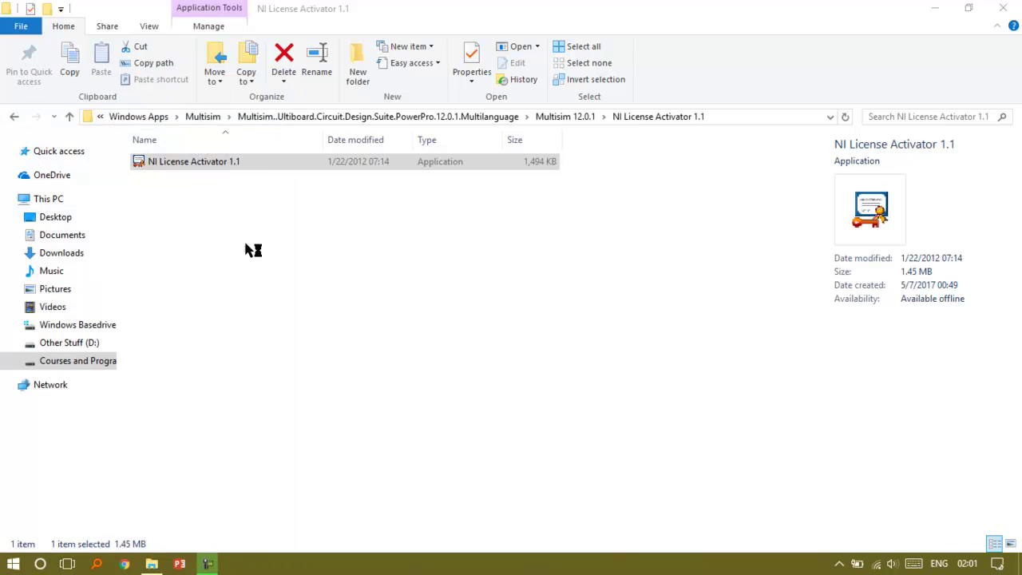
left_click(934, 10)
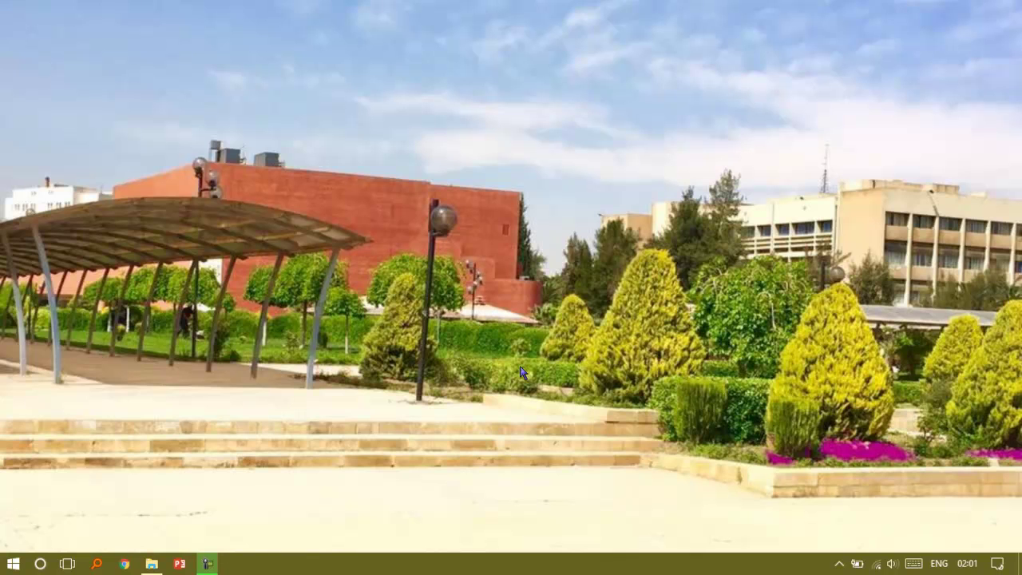
key("super")
Browse the recently added apps in Start, then dismiss the Start menu
left_click(18, 166)
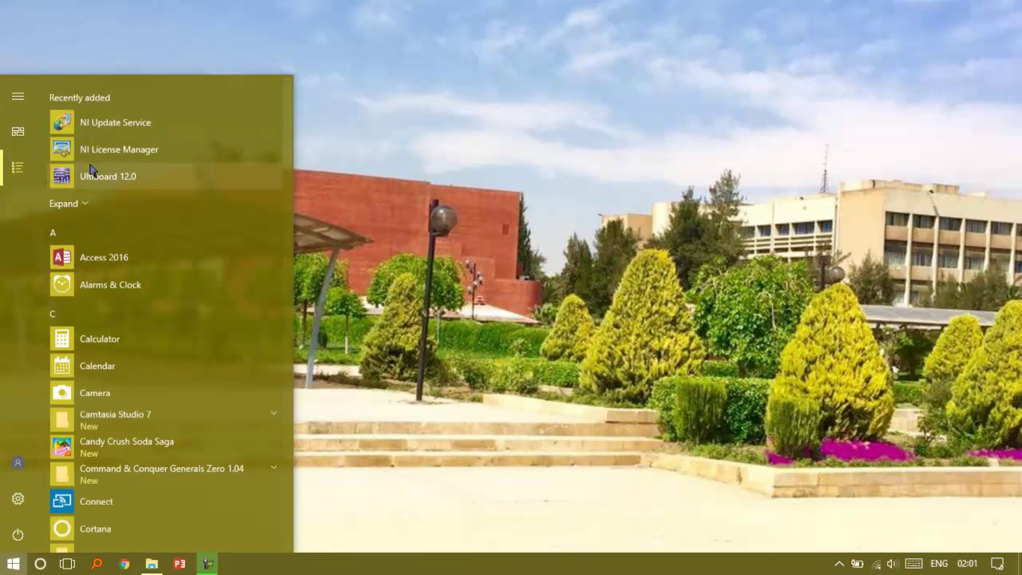
left_click(105, 200)
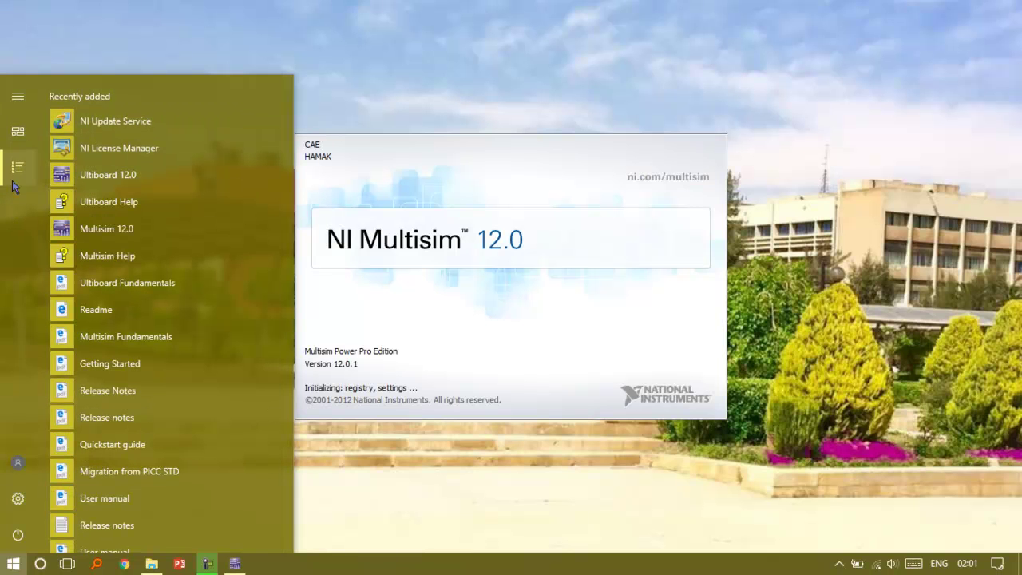
left_click(498, 110)
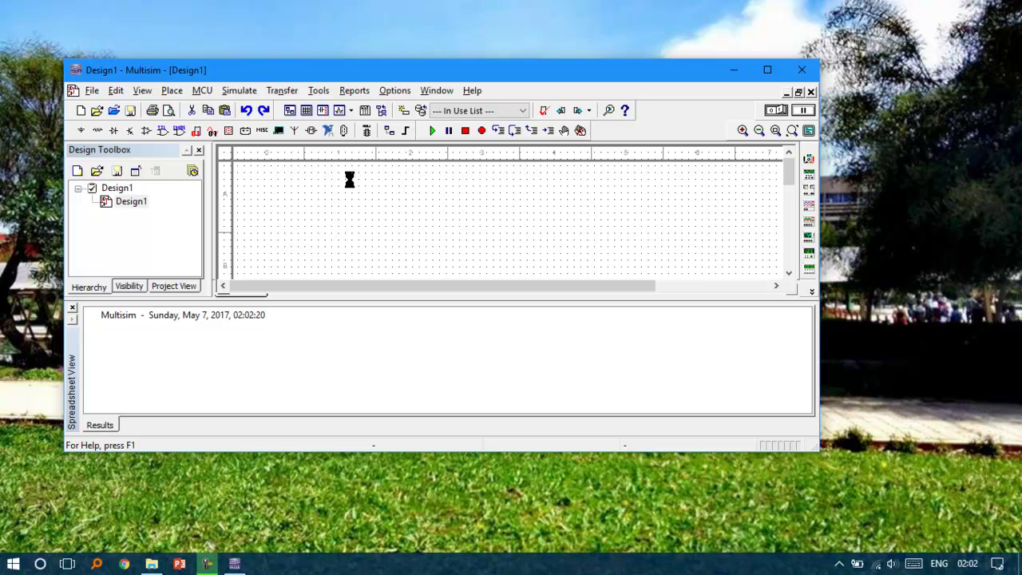
Maximize Multisim and confirm Power Pro Edition in Help > About Multisim
left_click(767, 72)
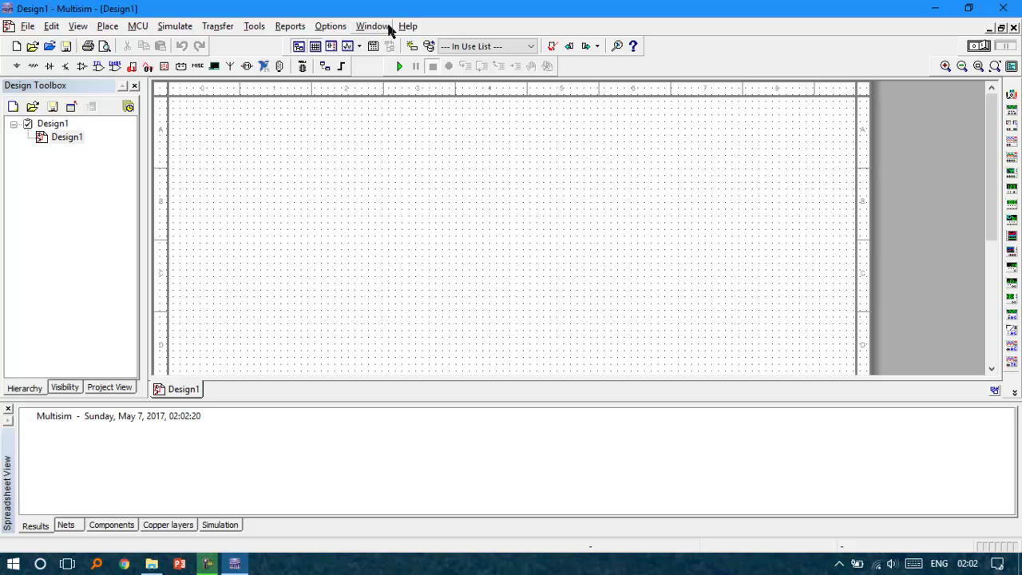
left_click(408, 26)
left_click(470, 175)
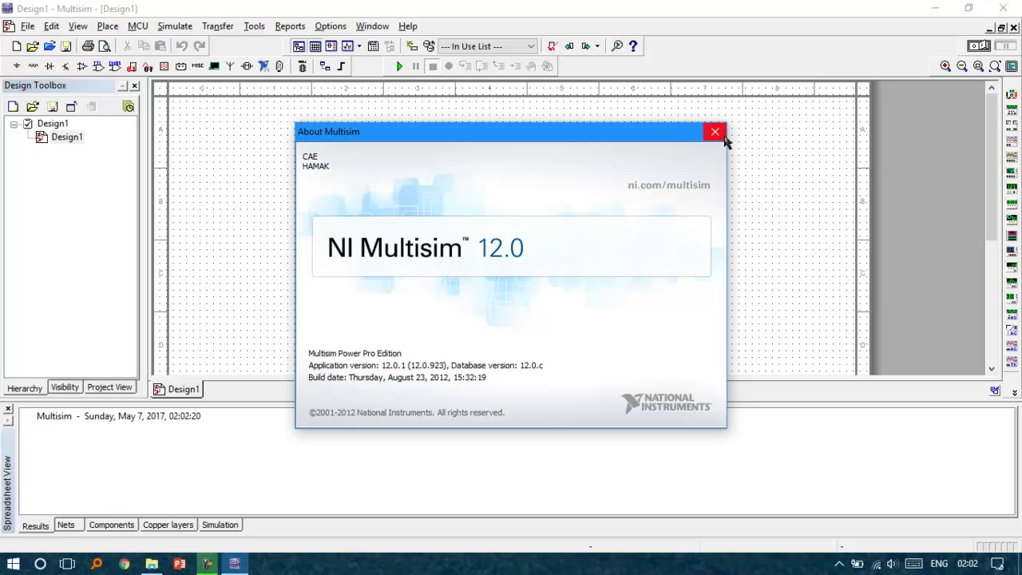
left_click(718, 133)
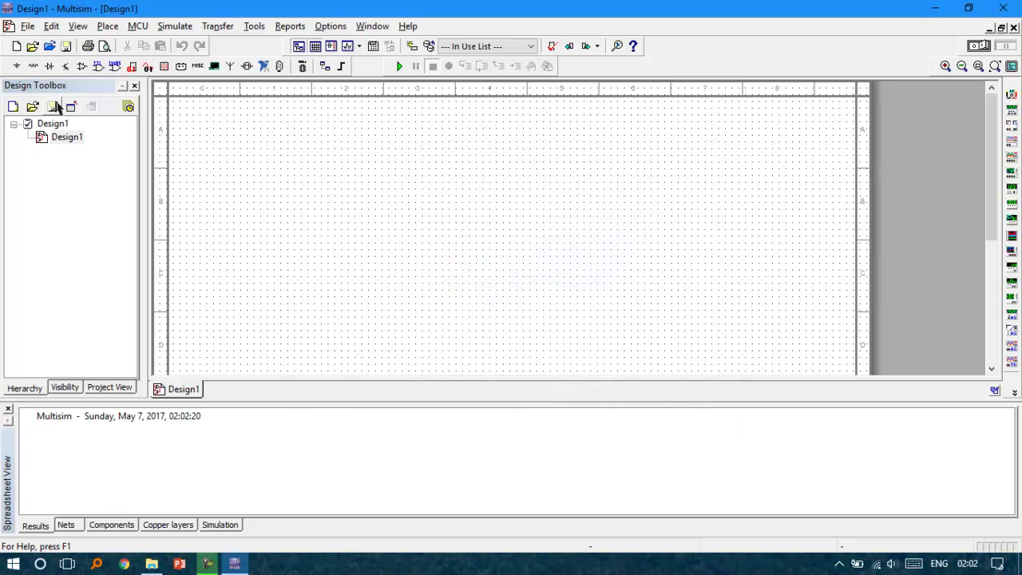
Place the 12 V DC_POWER source V1 on the schematic
left_click(18, 67)
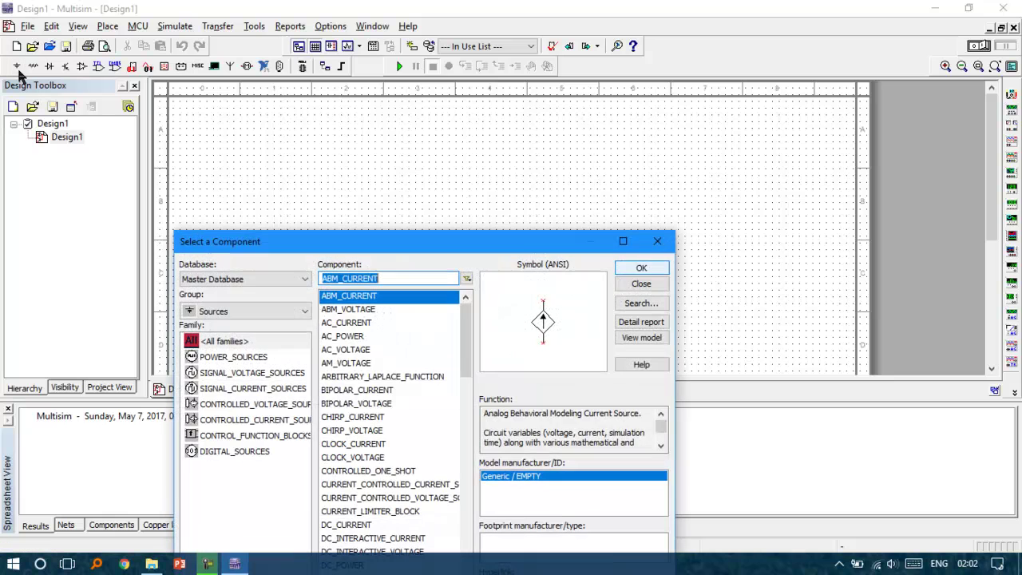
left_click_drag(511, 249, 551, 136)
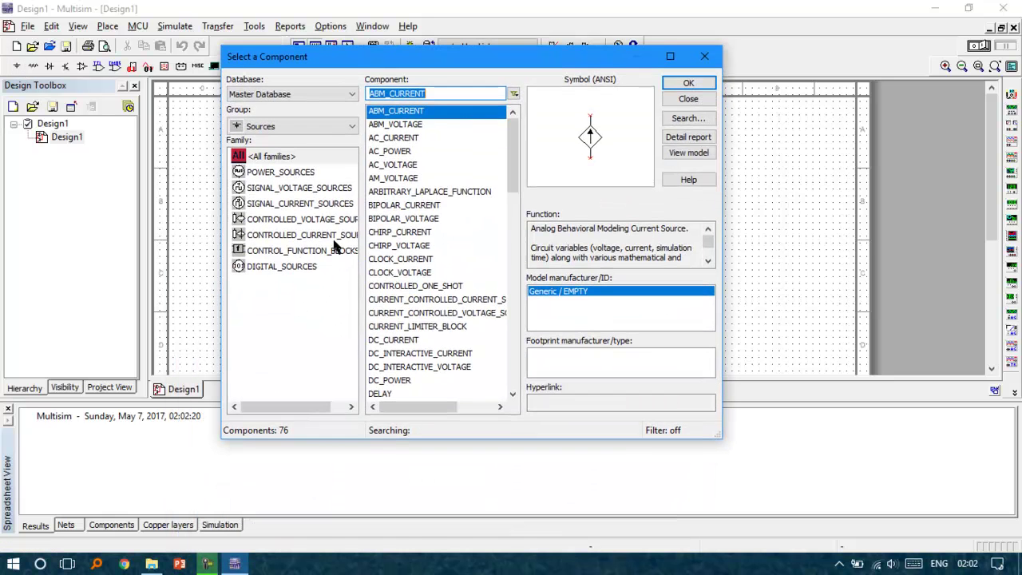
left_click(292, 173)
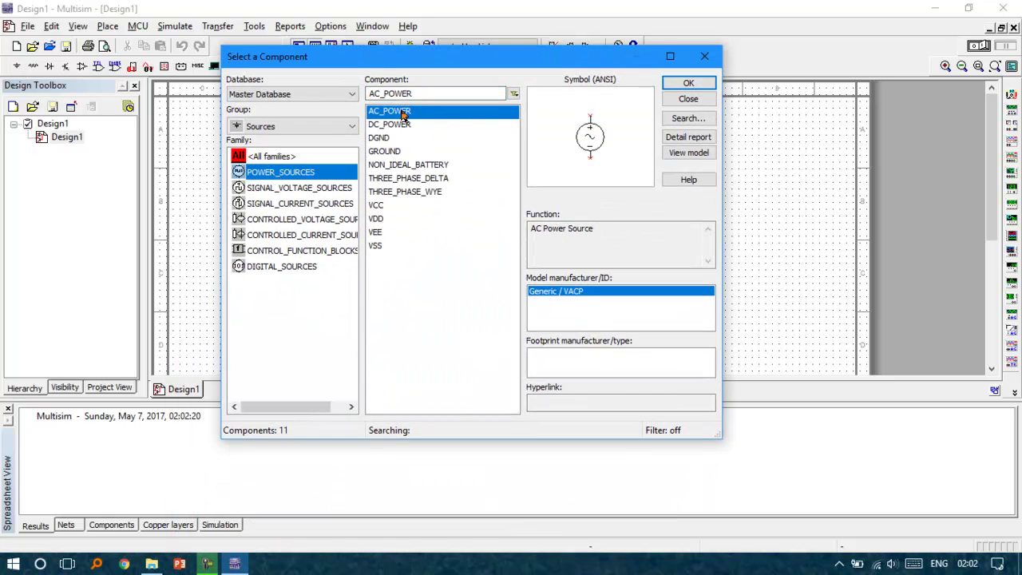
double_click(403, 125)
left_click(401, 264)
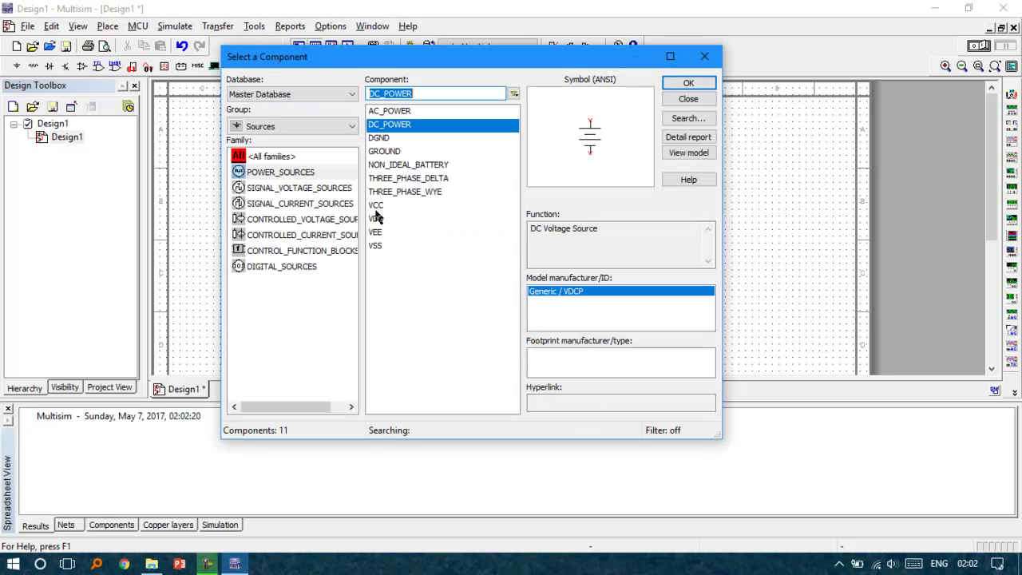
Place a ground symbol and move it below and right of V1
left_click(403, 151)
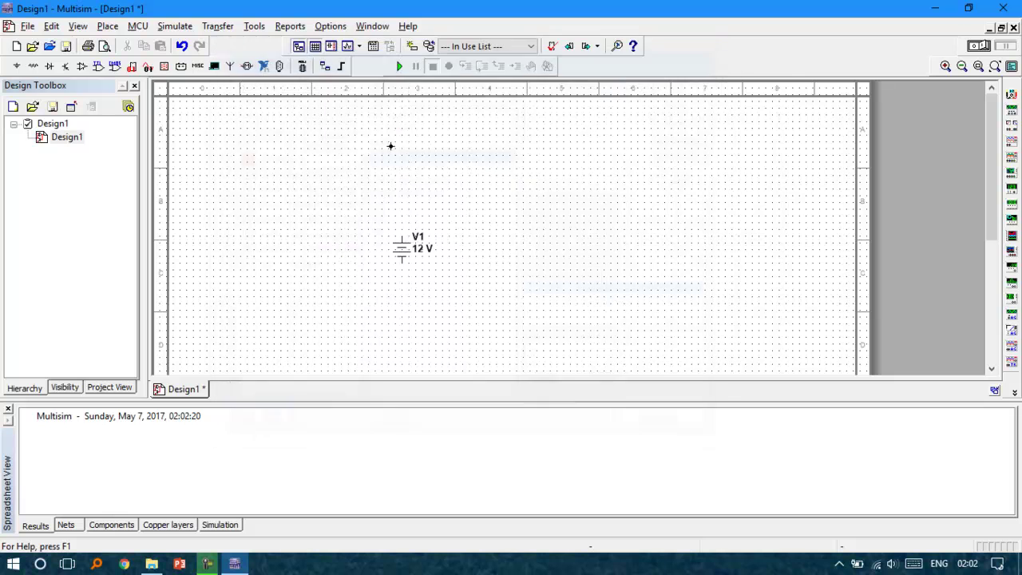
left_click(688, 83)
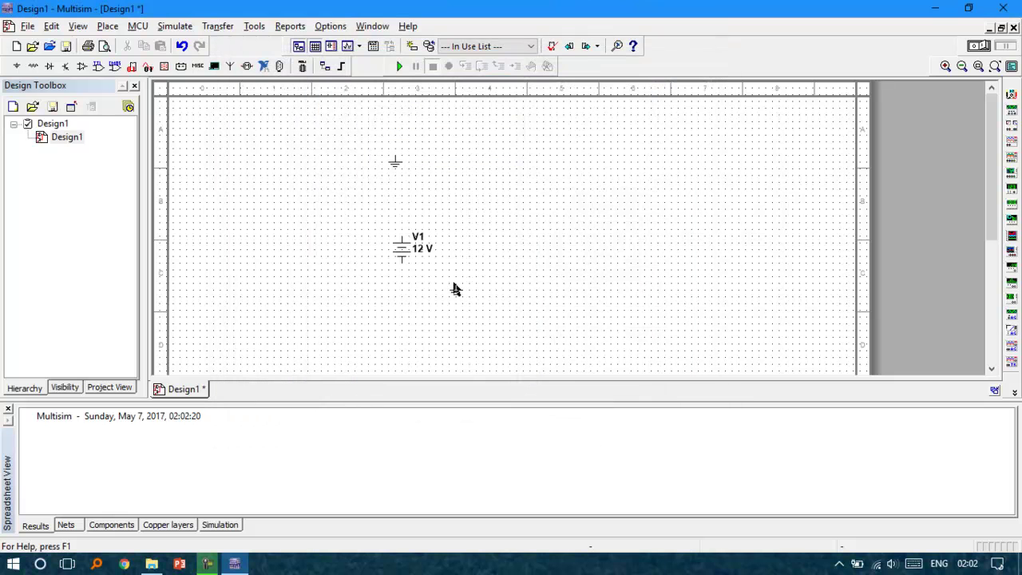
left_click(423, 190)
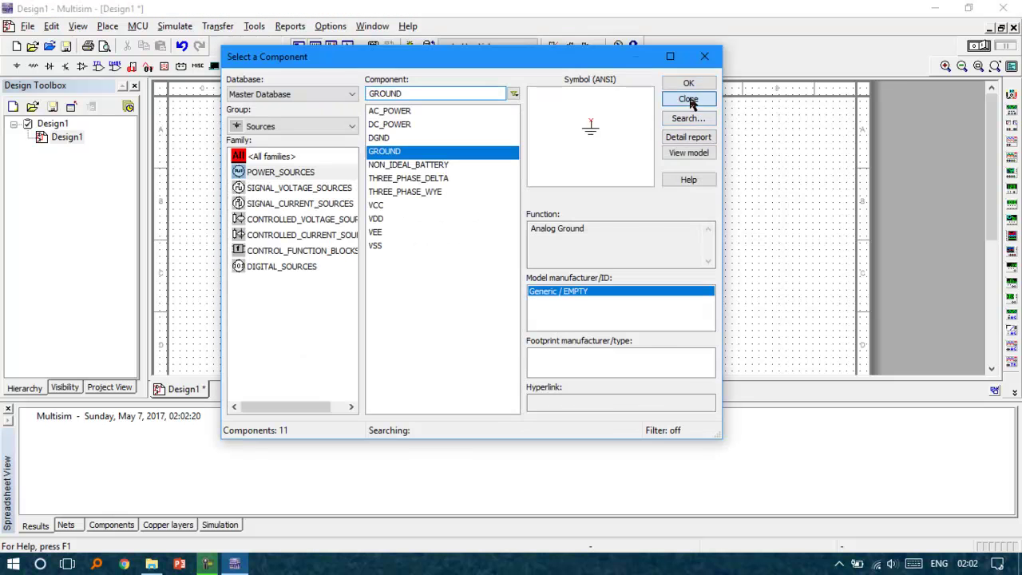
left_click(689, 98)
left_click_drag(396, 169, 453, 308)
Place a 1.0k resistor R1 from the Basic group above and right of V1
left_click(32, 65)
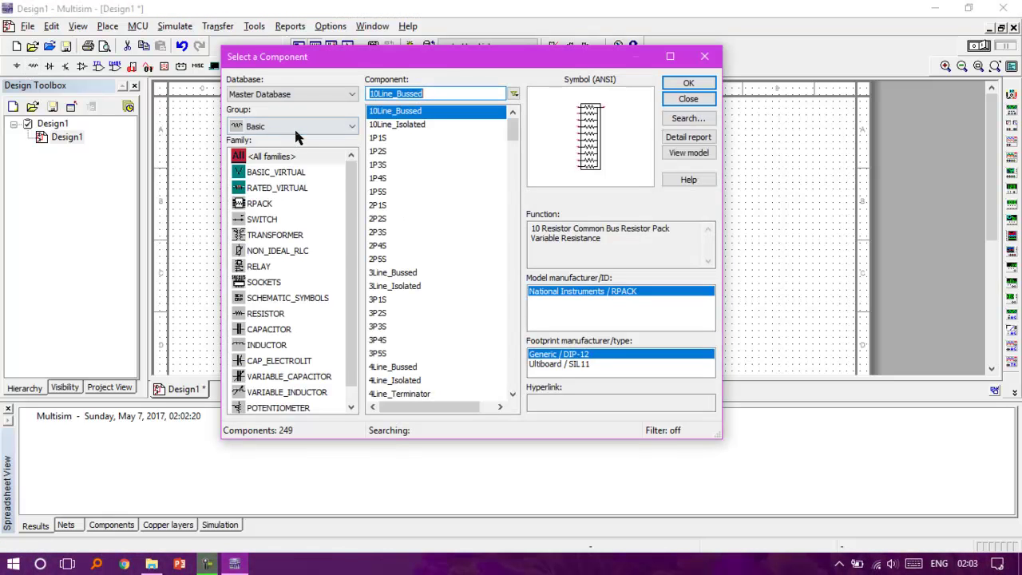
left_click(300, 126)
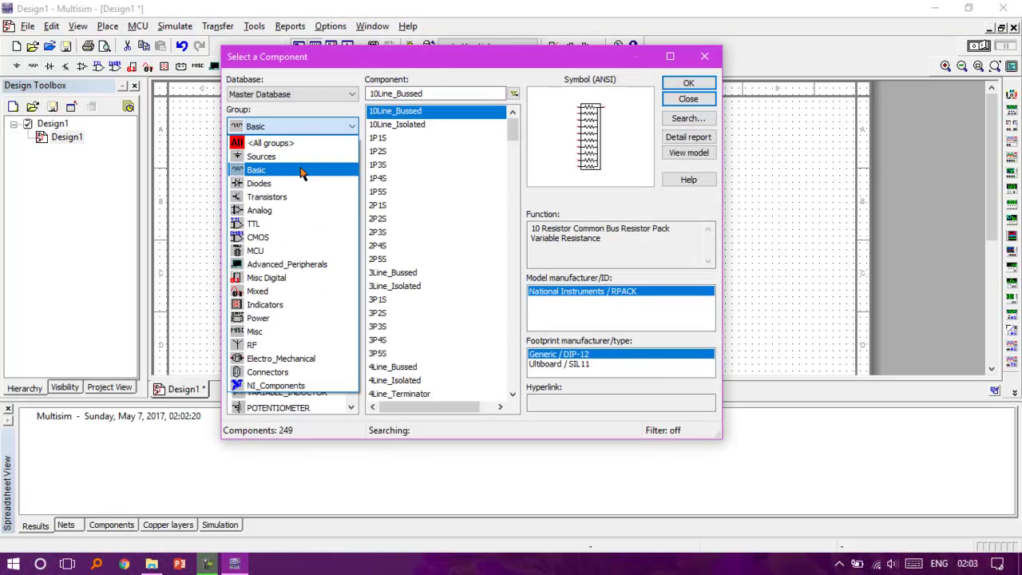
left_click(301, 170)
scroll(348, 211, "down", 1)
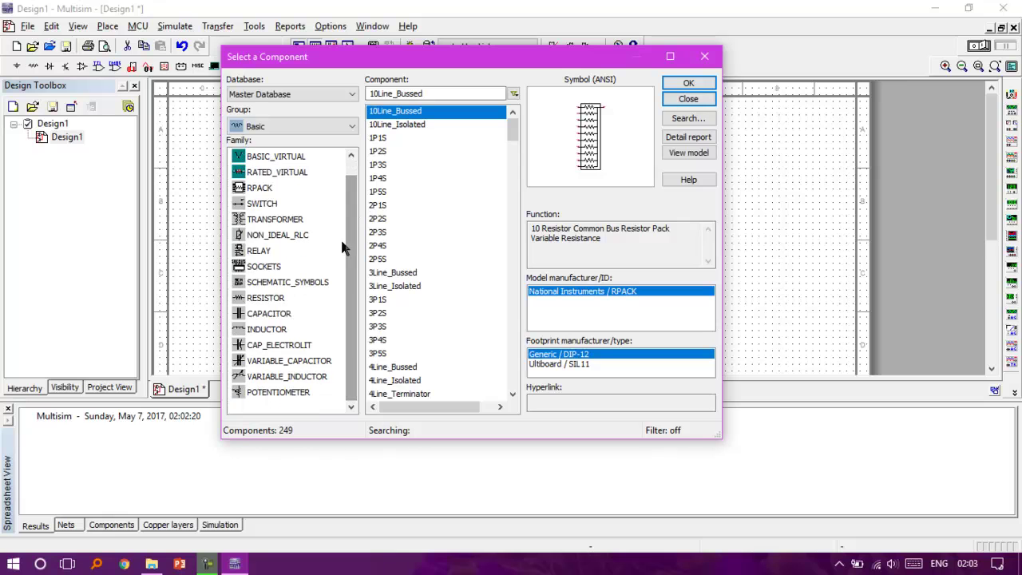
left_click(258, 301)
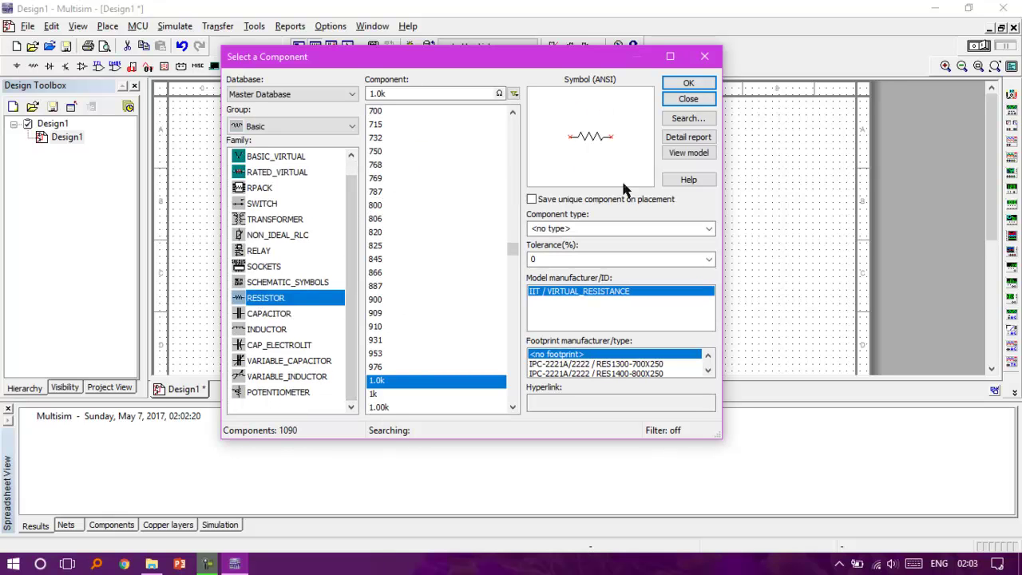
left_click(688, 84)
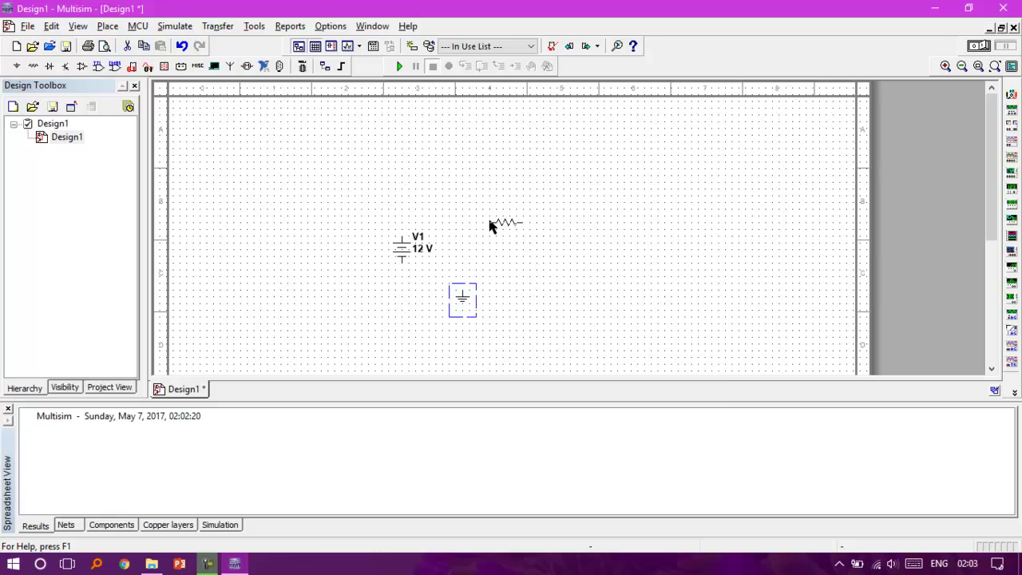
left_click(480, 218)
left_click(691, 100)
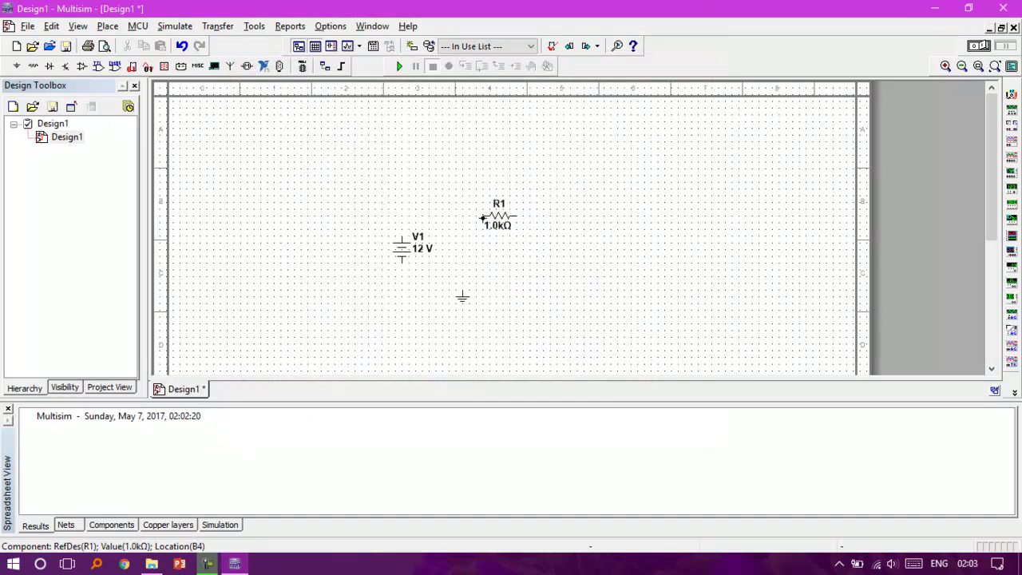
Wire R1 to V1's top, V1's bottom to ground, and R1's right pin to ground
left_click(483, 216)
left_click(402, 239)
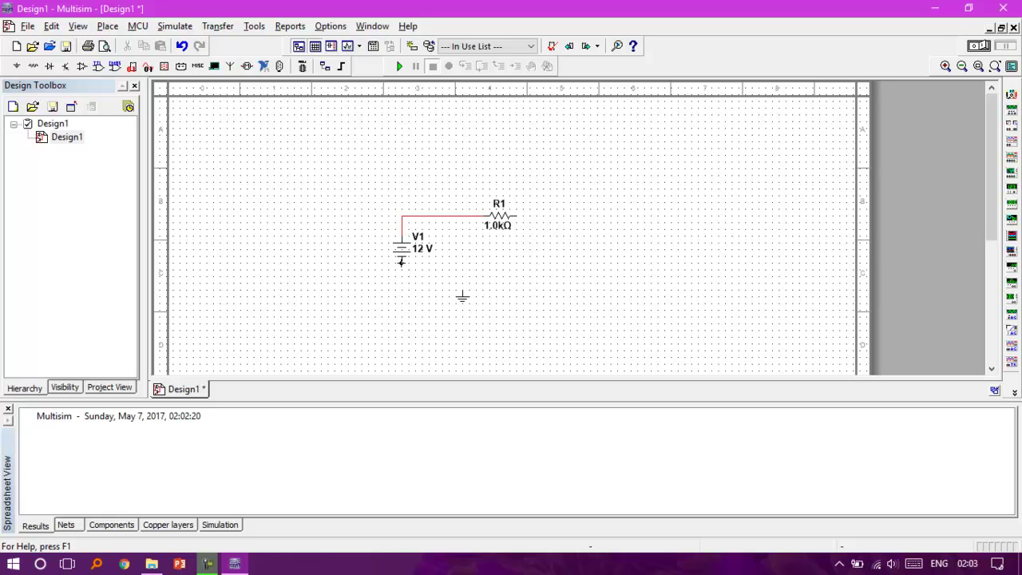
left_click(401, 260)
left_click(463, 289)
left_click(516, 215)
left_click(469, 288)
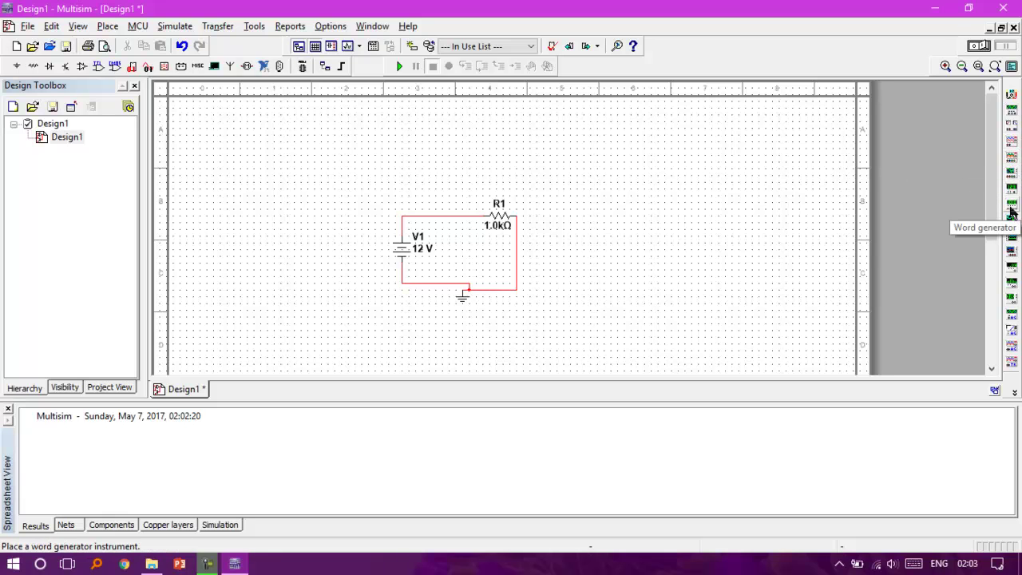
Place multimeter XMM1 near R1, wire its + lead to R1's left pin, and start its − lead
left_click(1010, 92)
key("Escape")
left_click(588, 204)
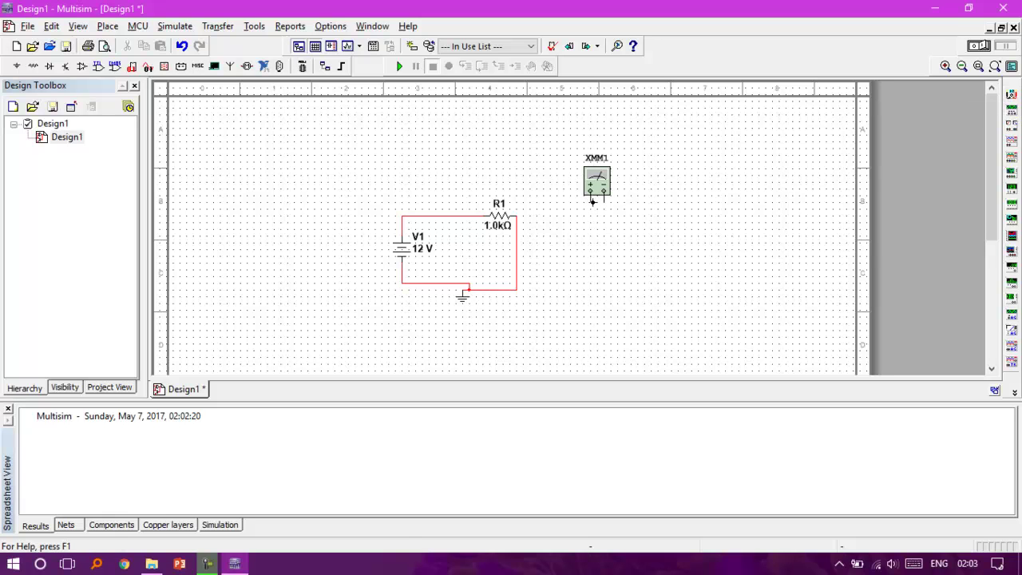
left_click(593, 202)
left_click(476, 215)
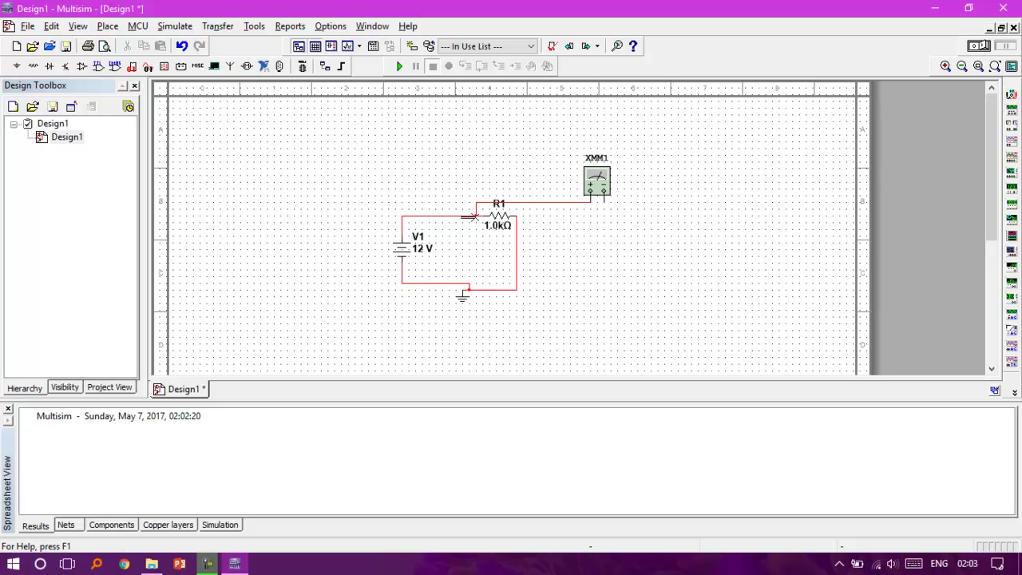
left_click(604, 202)
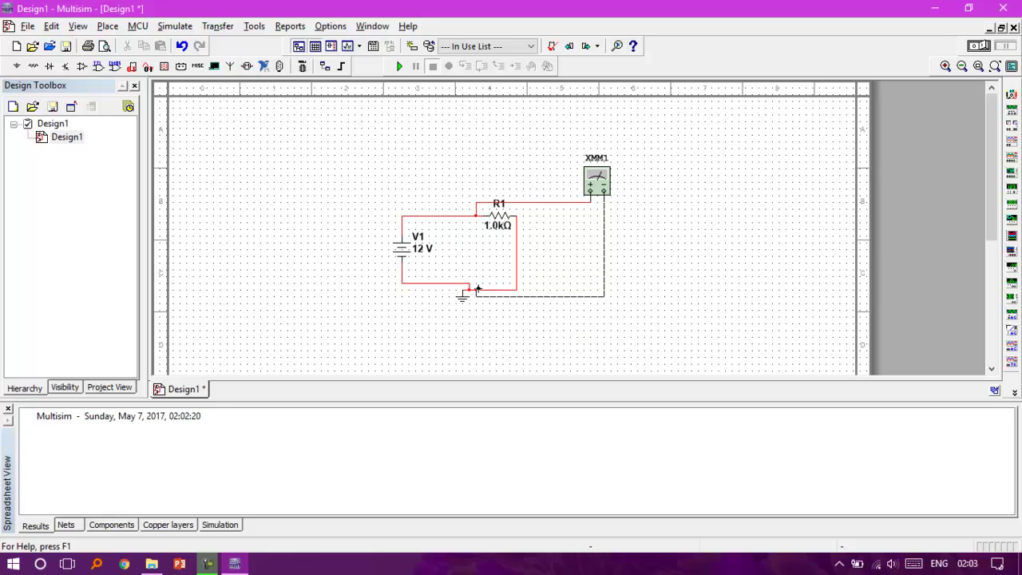
Connect XMM1's negative lead to ground, run the simulation and bring up the meter panel
left_click(475, 290)
left_click(400, 67)
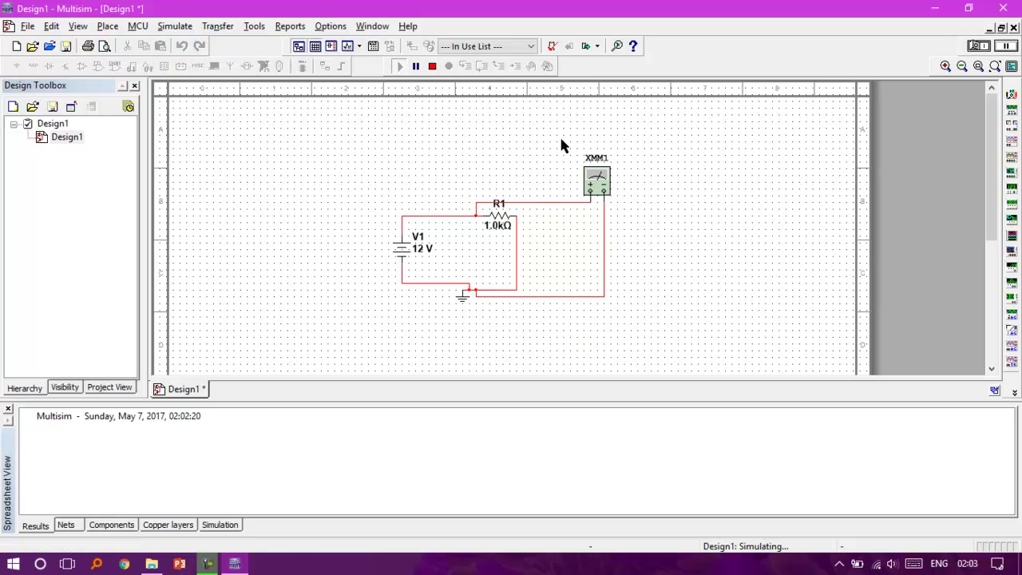
double_click(589, 172)
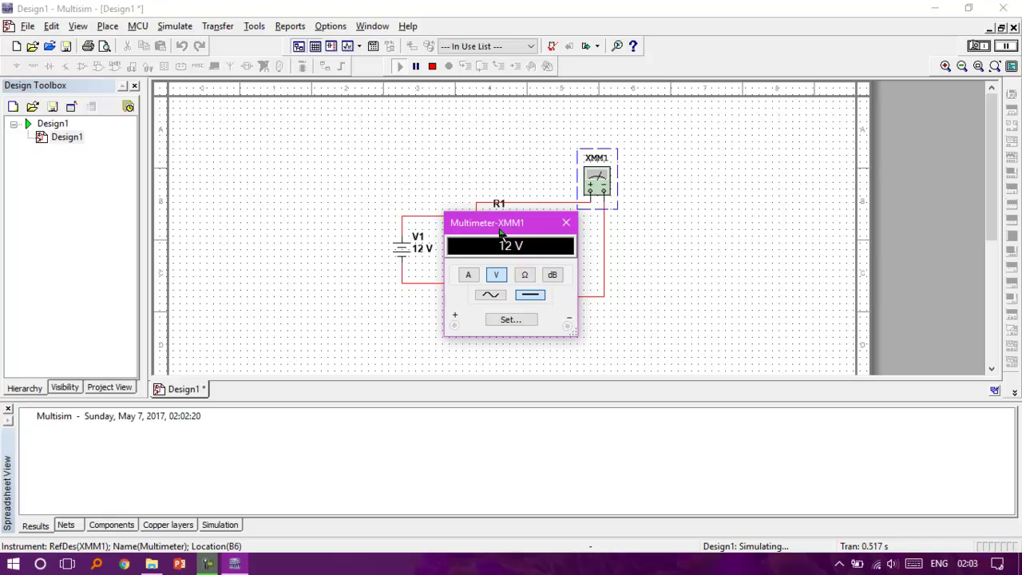
left_click_drag(506, 223, 646, 171)
Confirm XMM1 reads 12 V on the voltage setting, close the panel and stop the simulation
left_click(655, 199)
left_click(637, 209)
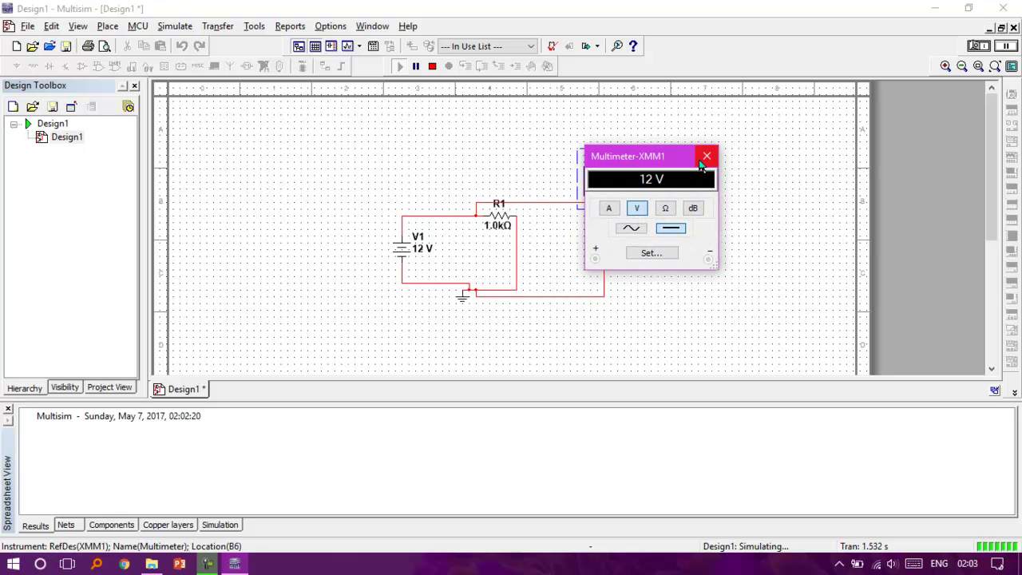
left_click(703, 160)
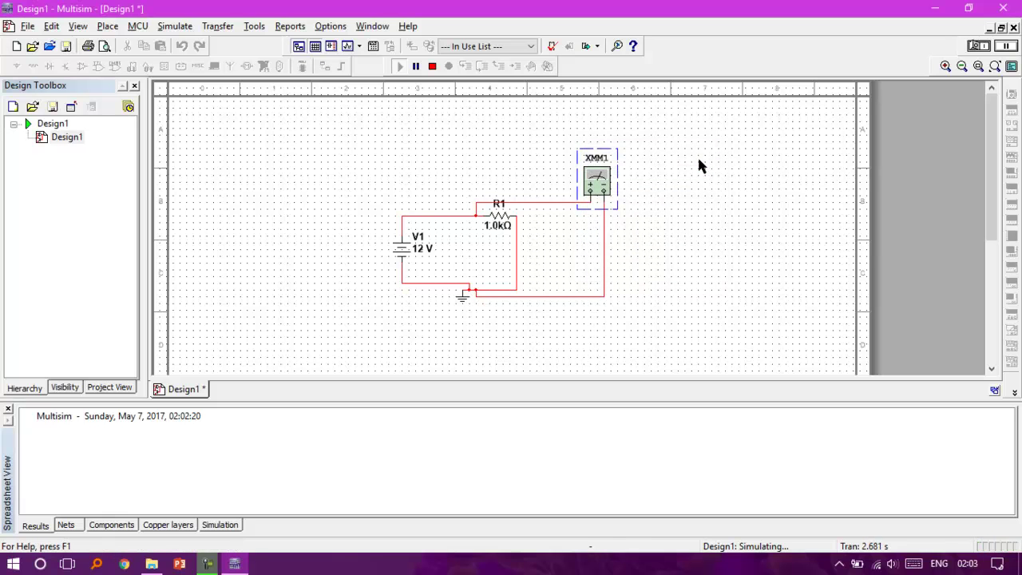
left_click(435, 67)
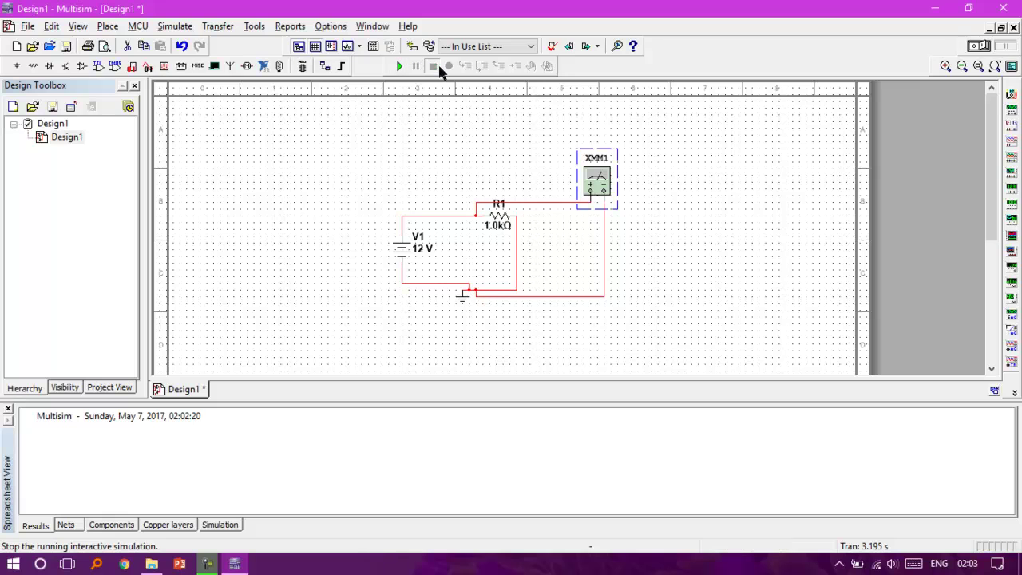